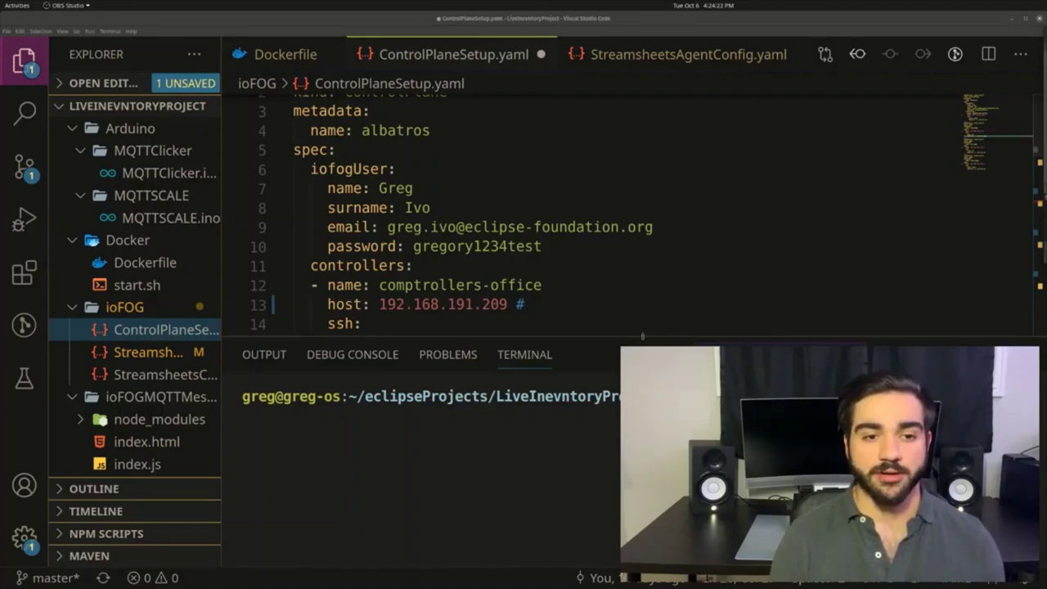
- Resize the editor and terminal, then review the controller and agent host entries in ControlPlaneSetup.yaml
{"action": "left_click_drag", "start_coordinate": [642, 335], "coordinate": [642, 454]}
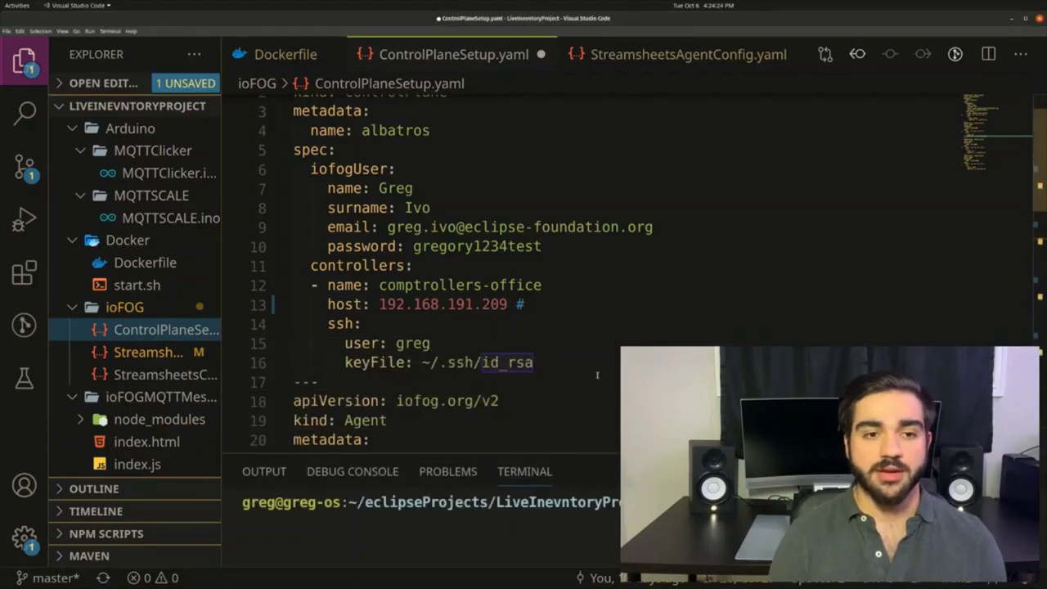
{"action": "scroll", "coordinate": [563, 358], "scroll_direction": "up", "scroll_amount": 1}
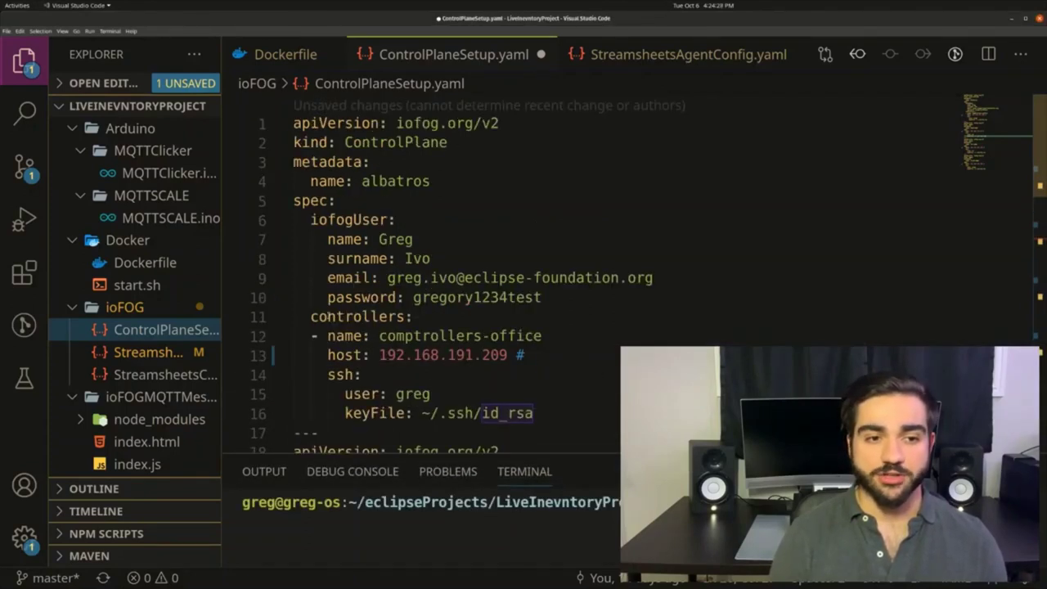
{"action": "left_click", "coordinate": [330, 316]}
{"action": "scroll", "coordinate": [463, 330], "scroll_direction": "down", "scroll_amount": 8}
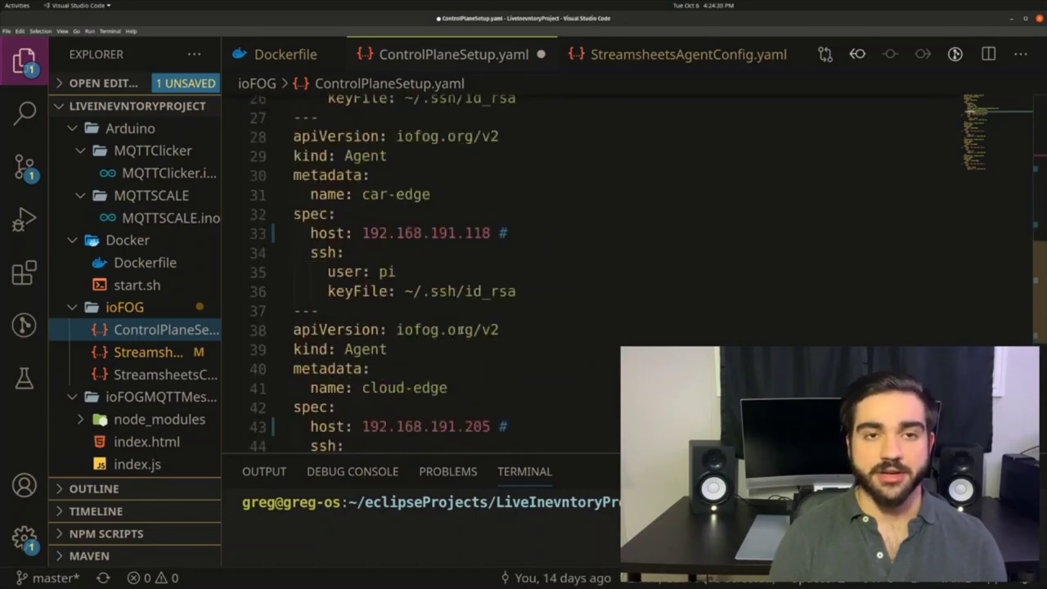
{"action": "scroll", "coordinate": [462, 329], "scroll_direction": "down", "scroll_amount": 3}
{"action": "scroll", "coordinate": [463, 330], "scroll_direction": "up", "scroll_amount": 1}
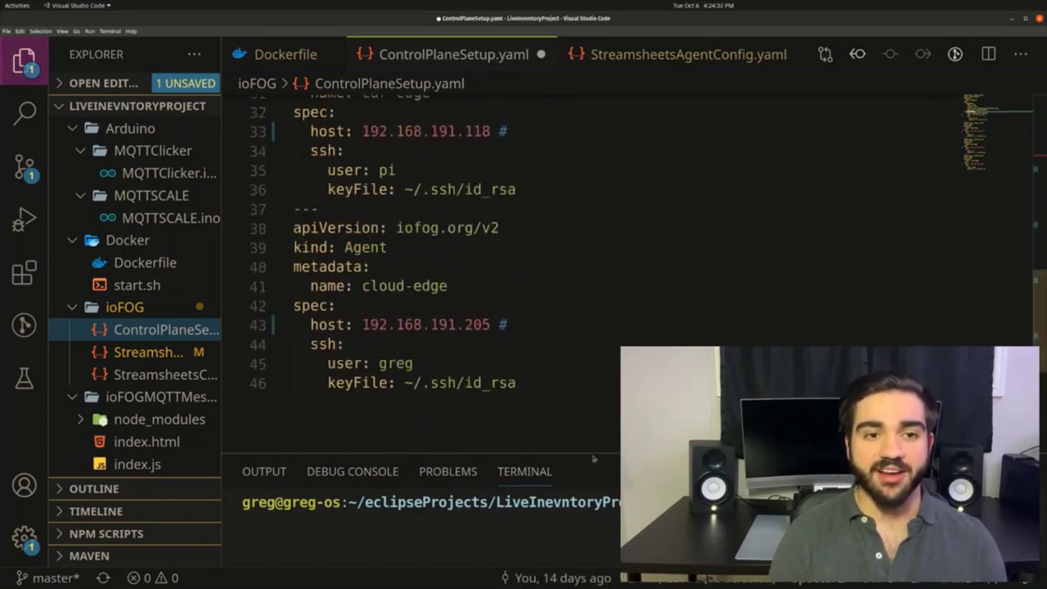
{"action": "left_click_drag", "start_coordinate": [595, 453], "coordinate": [597, 374]}
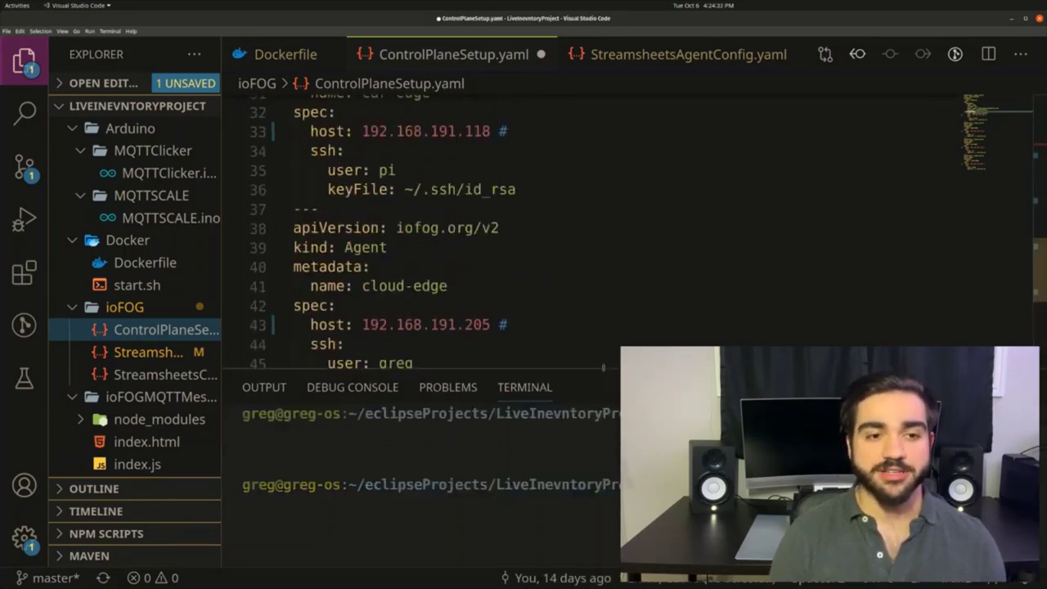
{"action": "left_click", "coordinate": [621, 263]}
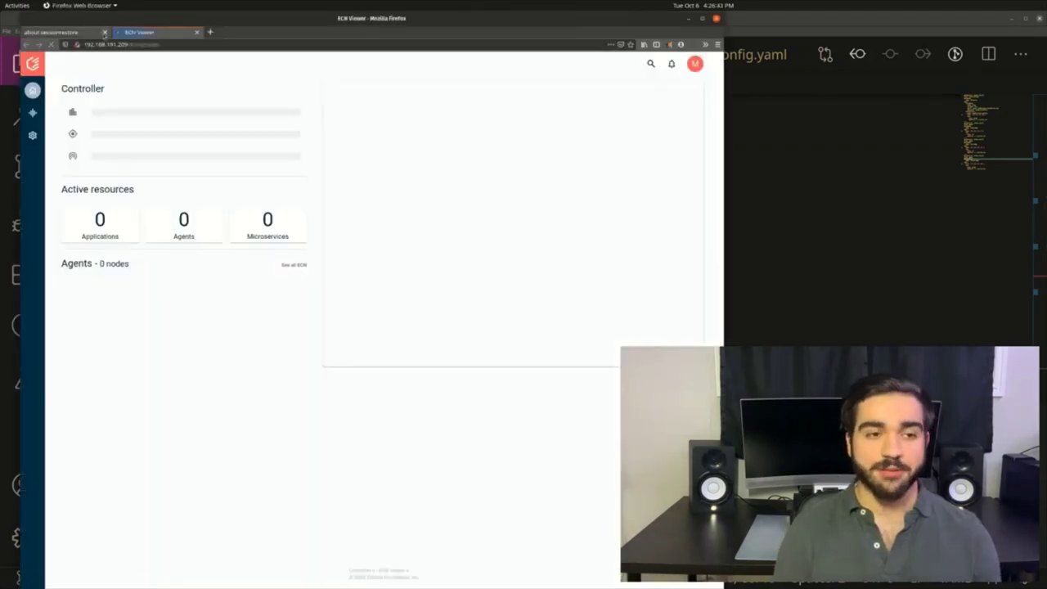
- Close the session-restore tab and center the map alternately on the home-edge and car-edge agents
{"action": "left_click", "coordinate": [105, 32]}
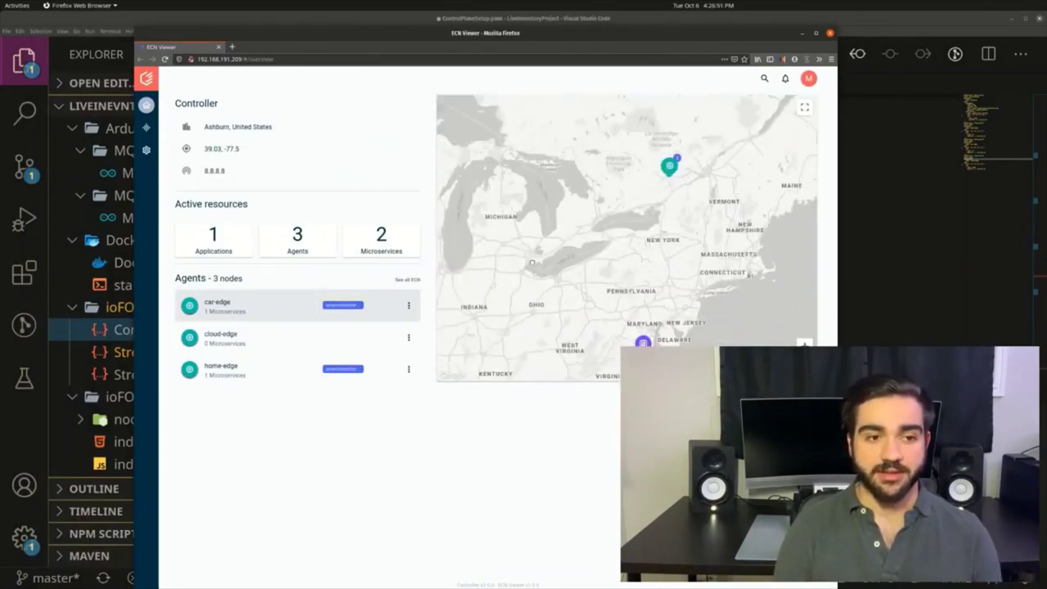
{"action": "left_click", "coordinate": [223, 376]}
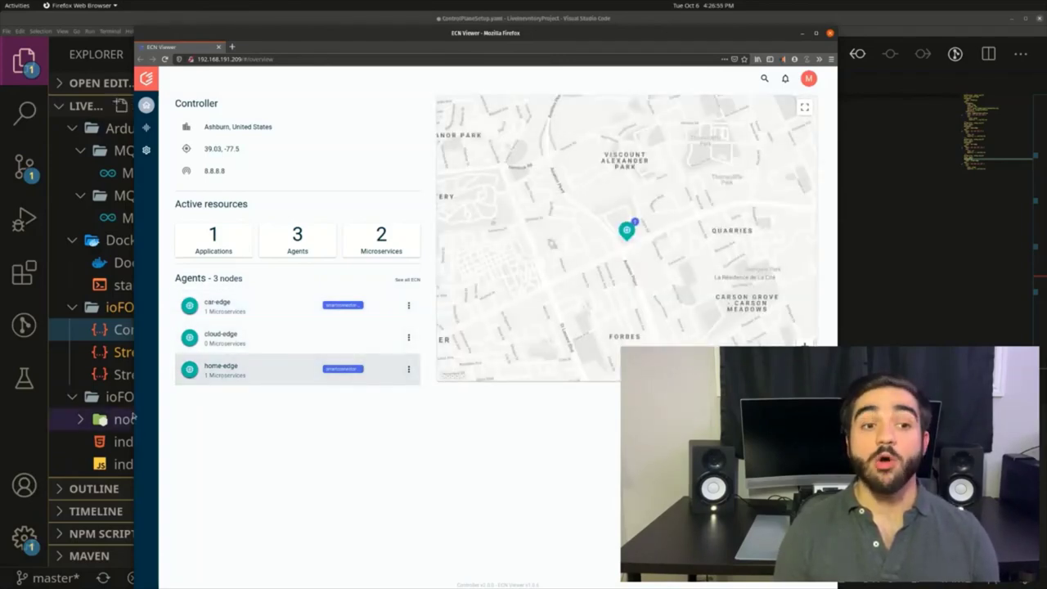
{"action": "left_click", "coordinate": [240, 307]}
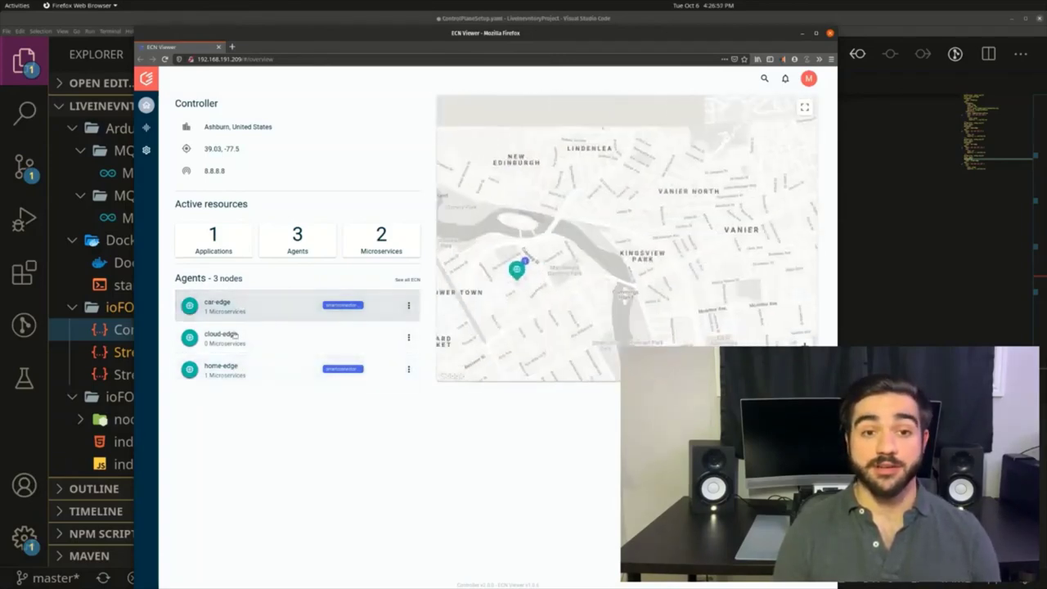
{"action": "left_click", "coordinate": [234, 367]}
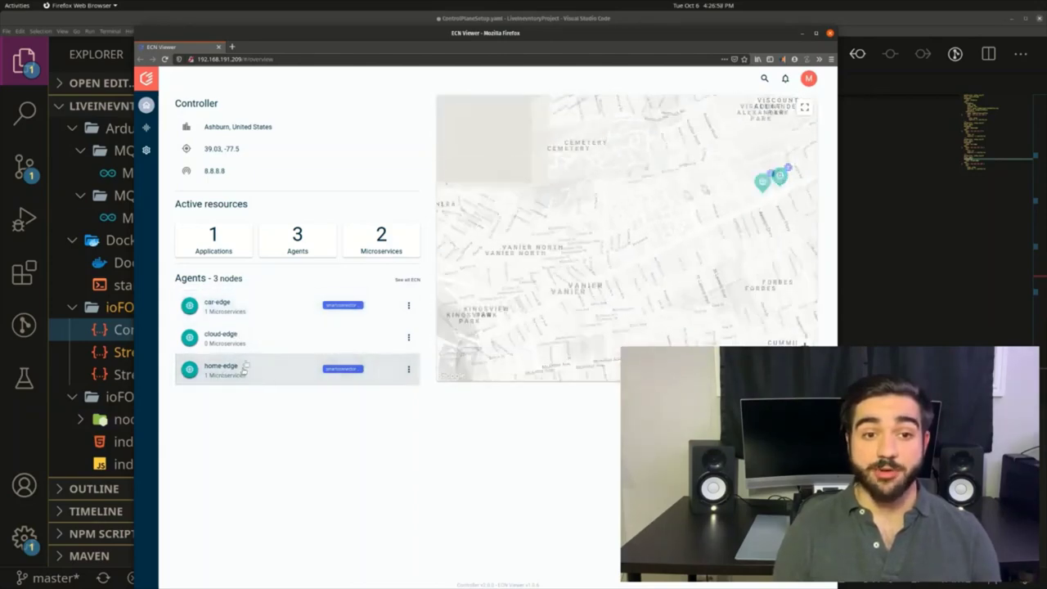
{"action": "left_click", "coordinate": [264, 304]}
{"action": "scroll", "coordinate": [676, 240], "scroll_direction": "down", "scroll_amount": 3}
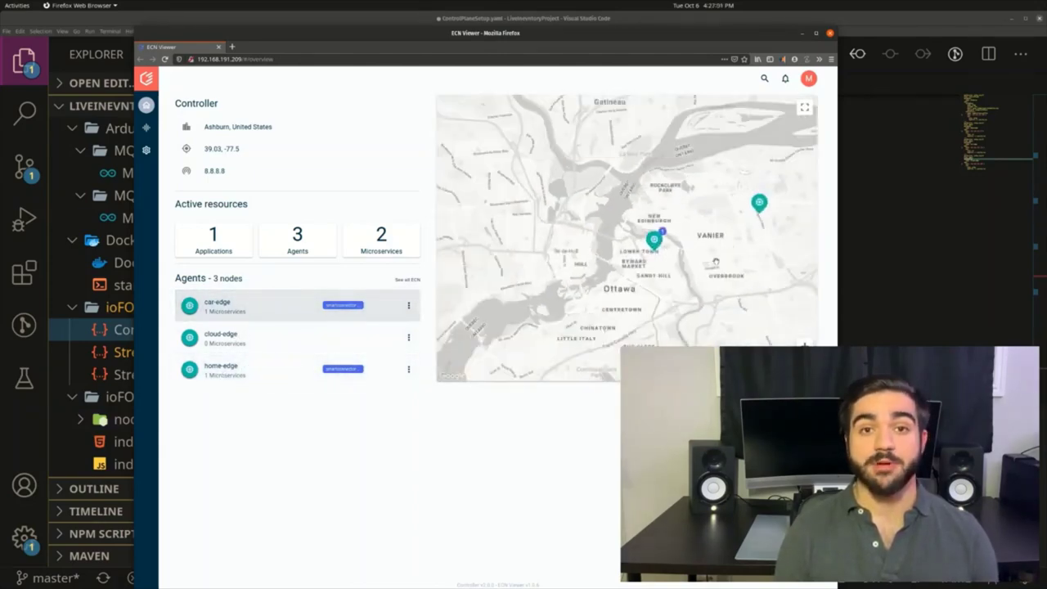
{"action": "left_click", "coordinate": [275, 372]}
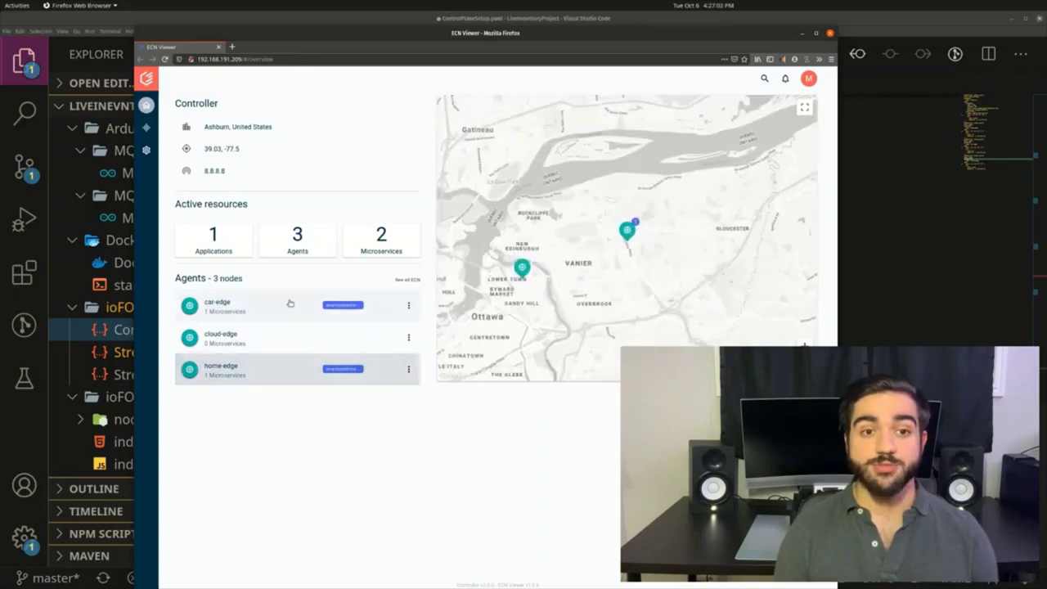
{"action": "left_click", "coordinate": [290, 304]}
{"action": "left_click", "coordinate": [245, 369]}
{"action": "left_click", "coordinate": [260, 301]}
{"action": "left_click", "coordinate": [221, 372]}
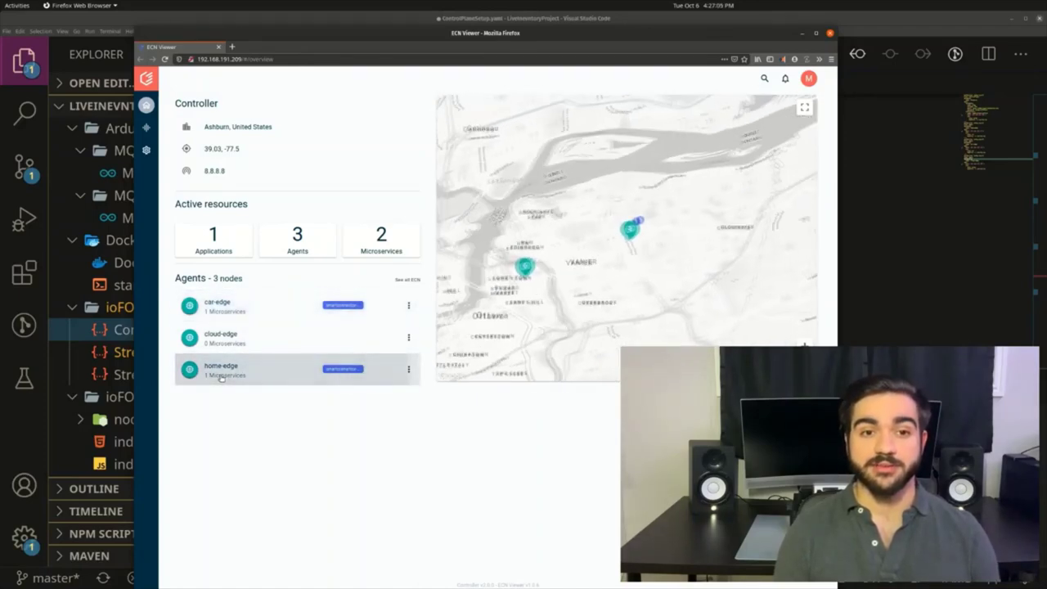
{"action": "left_click", "coordinate": [220, 311]}
{"action": "left_click", "coordinate": [231, 373]}
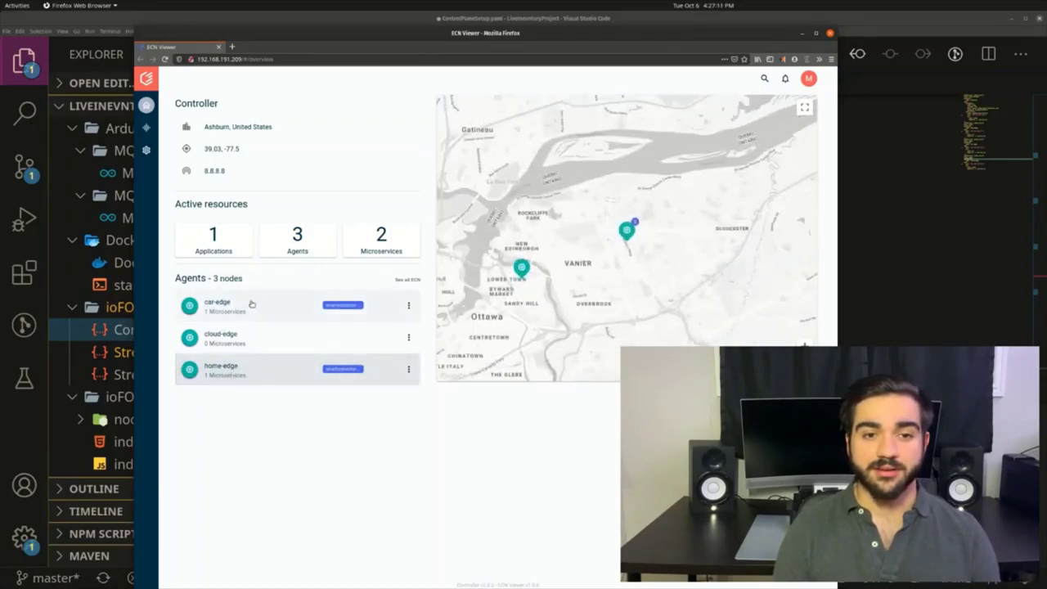
{"action": "left_click", "coordinate": [249, 306]}
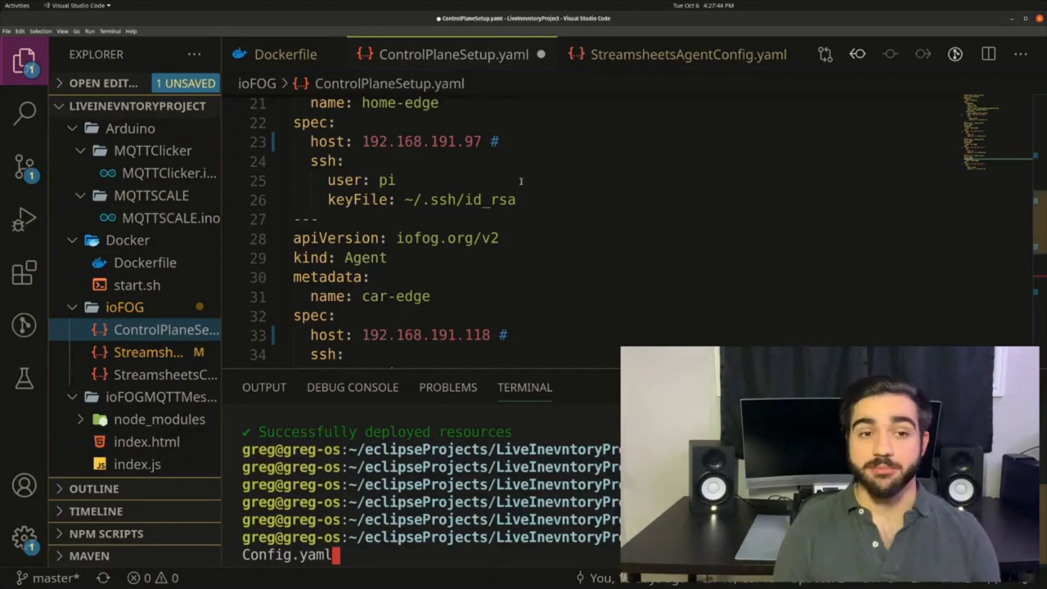
- Deploy the Streamsheets agent config with iofogctl and list carEdge's containers with docker ps
{"action": "key", "text": "Return"}
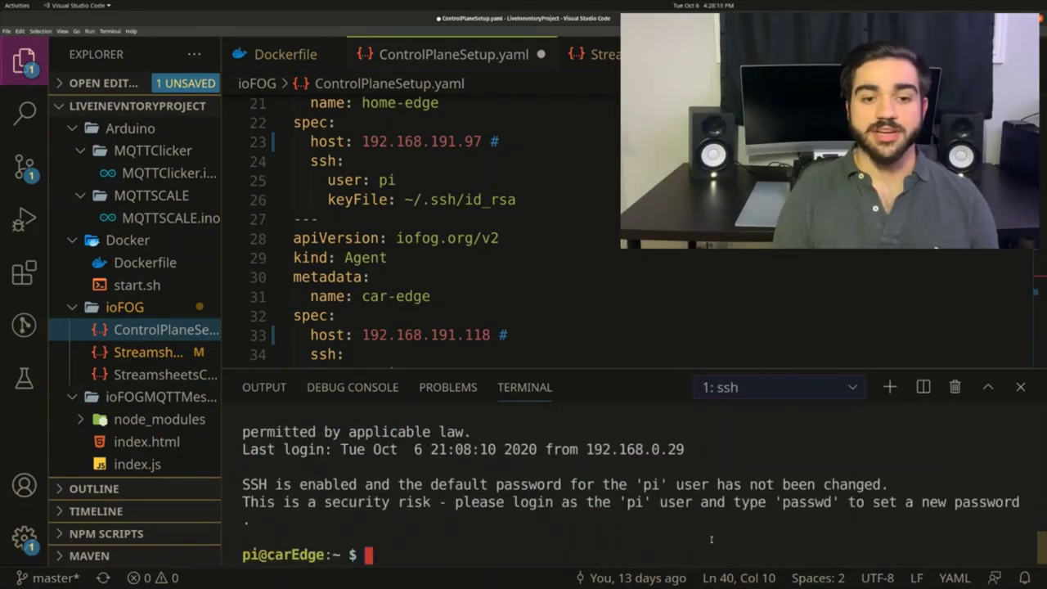
{"action": "type", "text": "docker ps"}
{"action": "key", "text": "Return"}
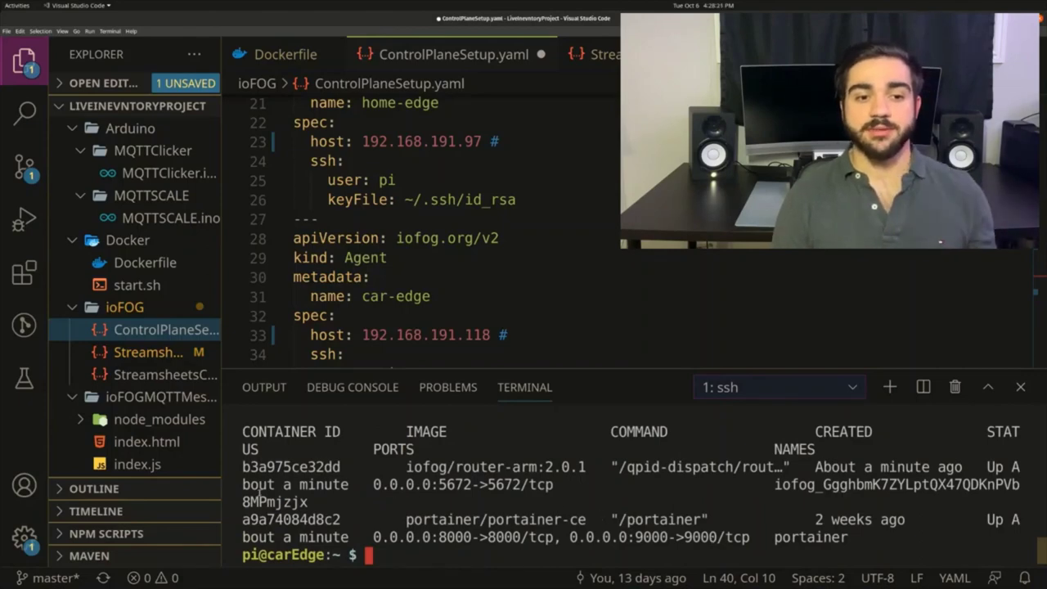
{"action": "left_click_drag", "start_coordinate": [405, 466], "coordinate": [595, 468]}
{"action": "key", "text": "ctrl+c"}
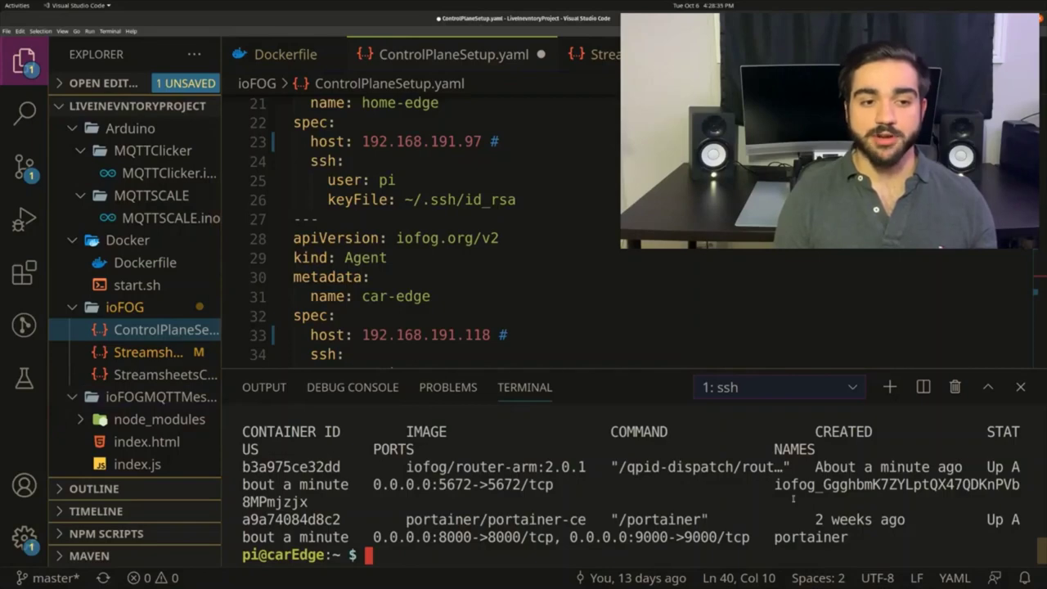
- Rerun docker ps on carEdge to confirm the eclipse-smartfactory container, then switch to Firefox
{"action": "key", "text": "Return"}
{"action": "key", "text": "Return"}
{"action": "type", "text": "docker ps"}
{"action": "key", "text": "ctrl+l"}
{"action": "key", "text": "Return"}
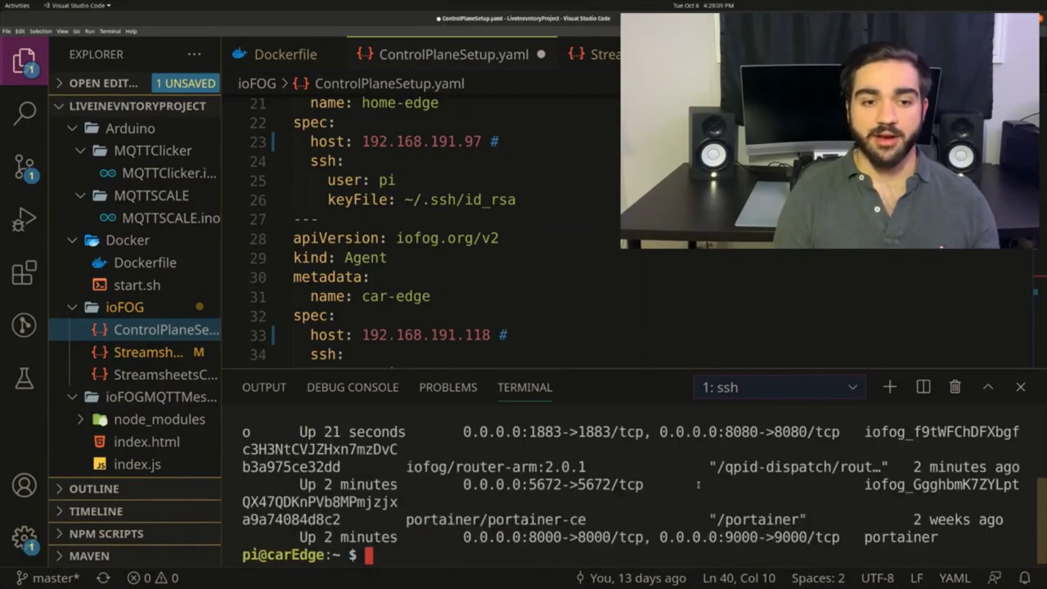
{"action": "scroll", "coordinate": [700, 484], "scroll_direction": "up", "scroll_amount": 2}
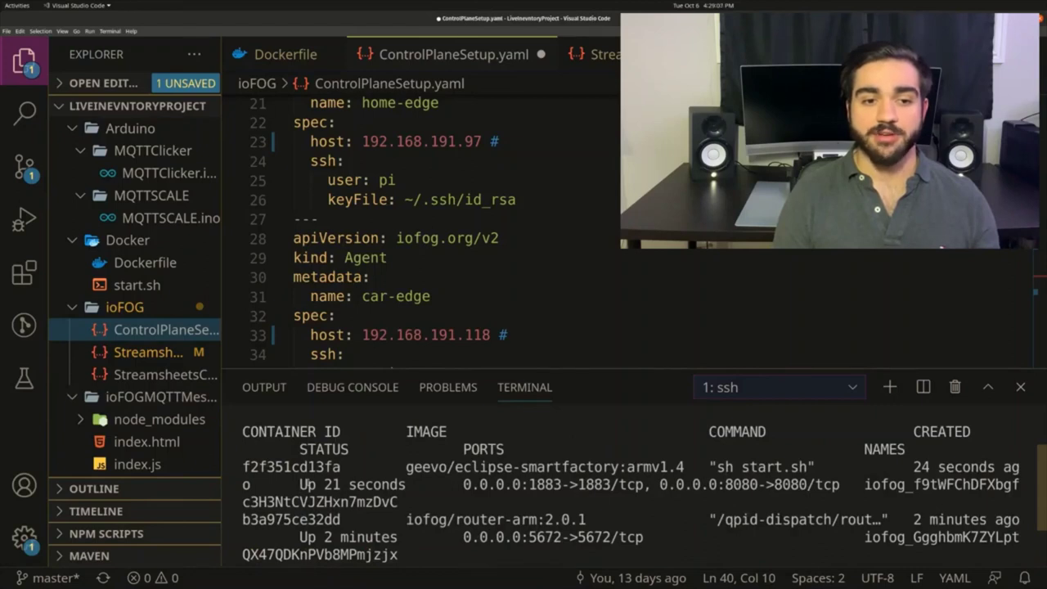
{"action": "left_click_drag", "start_coordinate": [622, 450], "coordinate": [694, 466]}
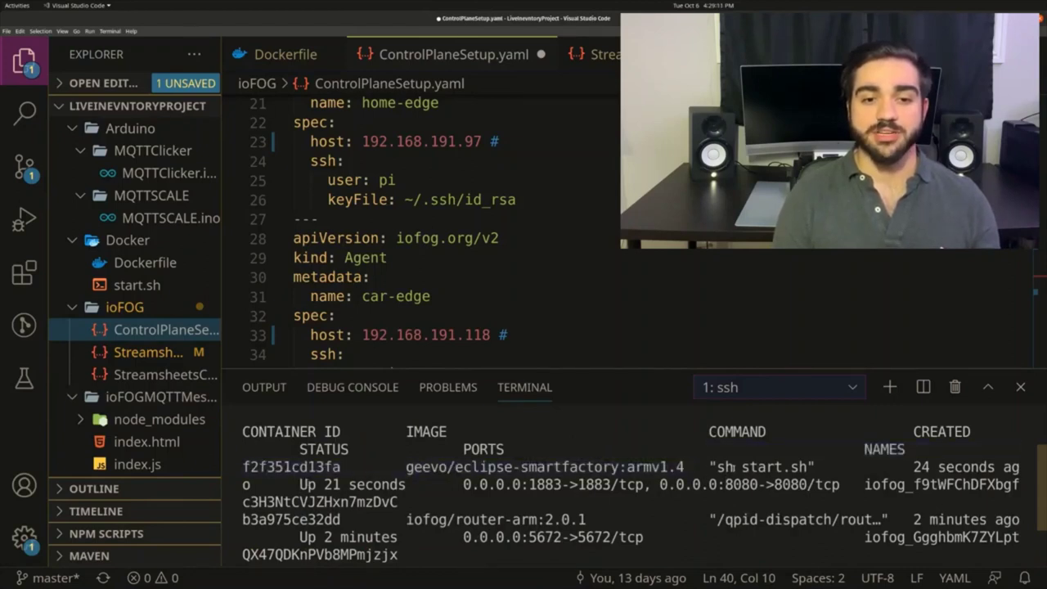
{"action": "scroll", "coordinate": [818, 470], "scroll_direction": "down", "scroll_amount": 2}
{"action": "scroll", "coordinate": [825, 476], "scroll_direction": "up", "scroll_amount": 2}
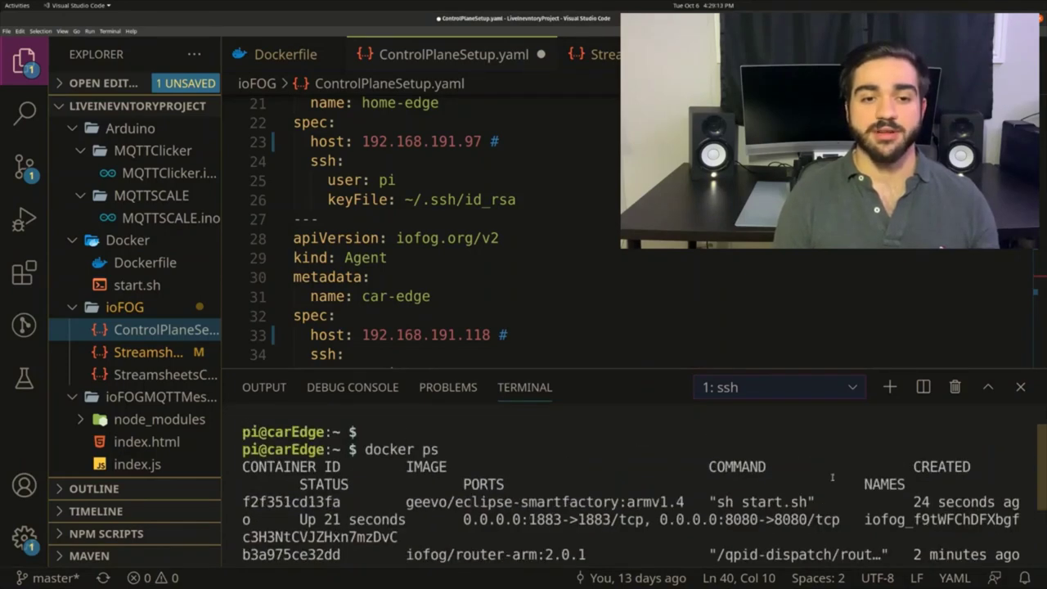
{"action": "scroll", "coordinate": [834, 482], "scroll_direction": "down", "scroll_amount": 2}
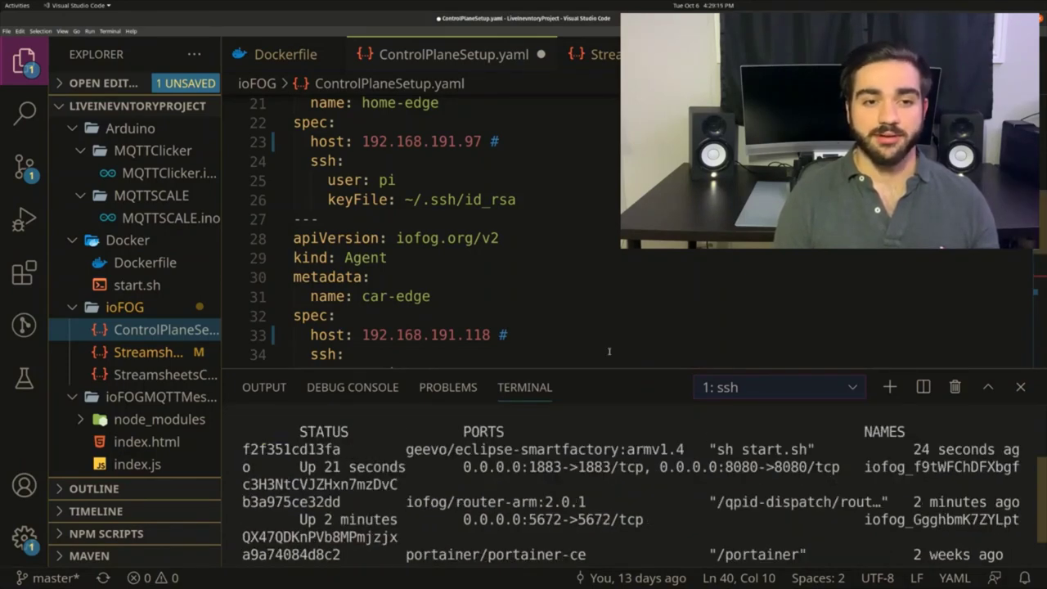
{"action": "key", "text": "super"}
{"action": "left_click", "coordinate": [196, 319]}
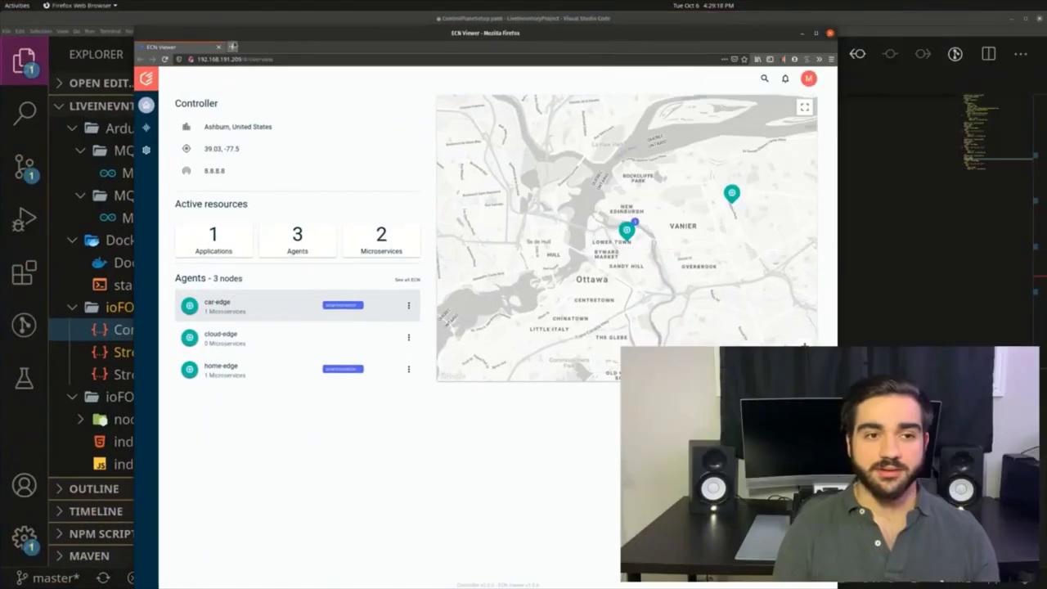
- Load the inventory agent control panel at 192.168.0.13:8080 in a new Firefox tab
{"action": "right_click", "coordinate": [233, 47]}
{"action": "left_click", "coordinate": [236, 58]}
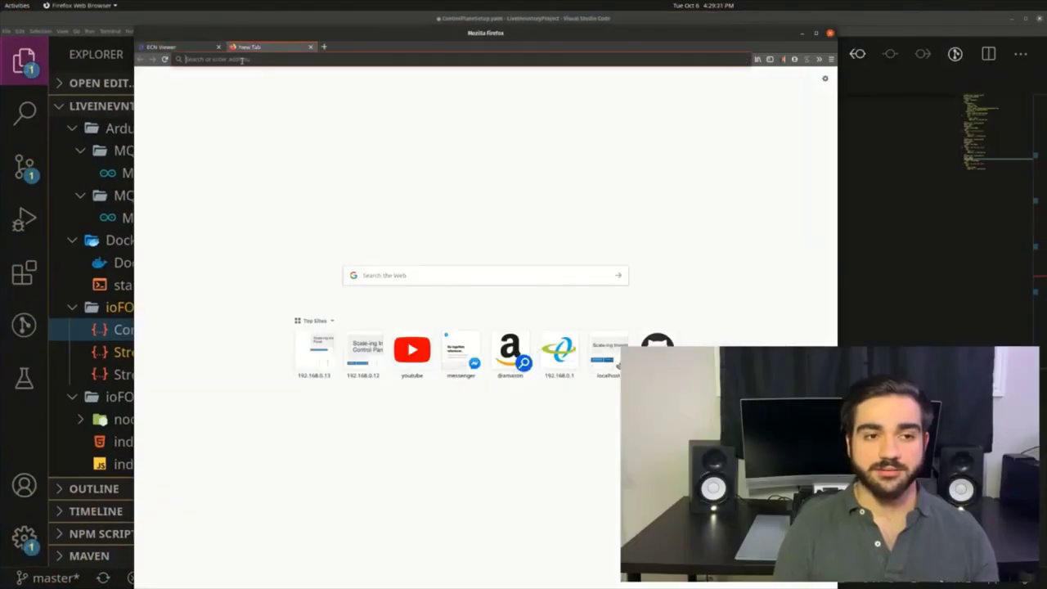
{"action": "left_click", "coordinate": [241, 59]}
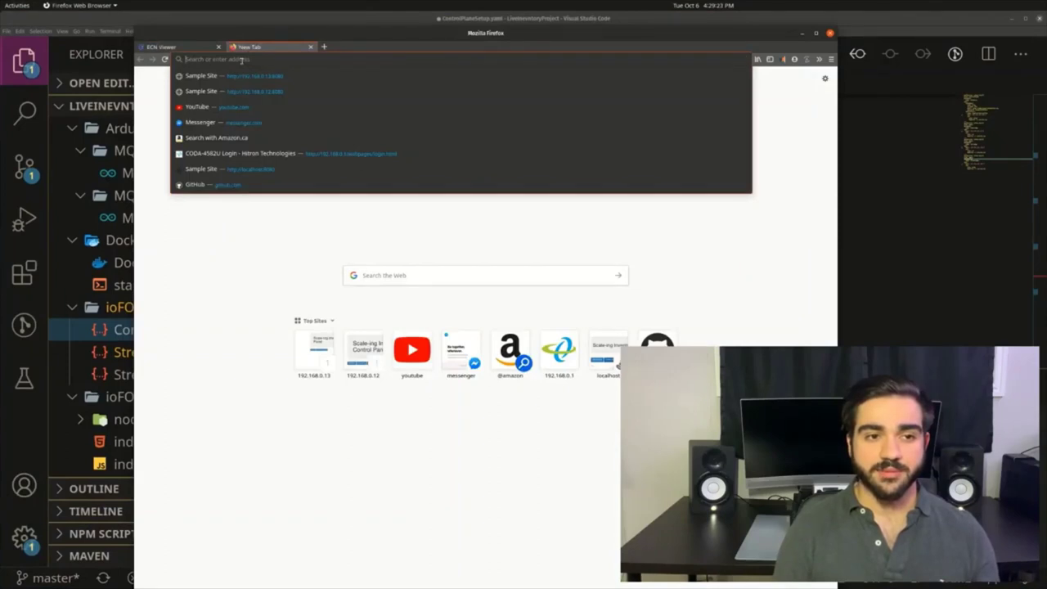
{"action": "type", "text": "192.168."}
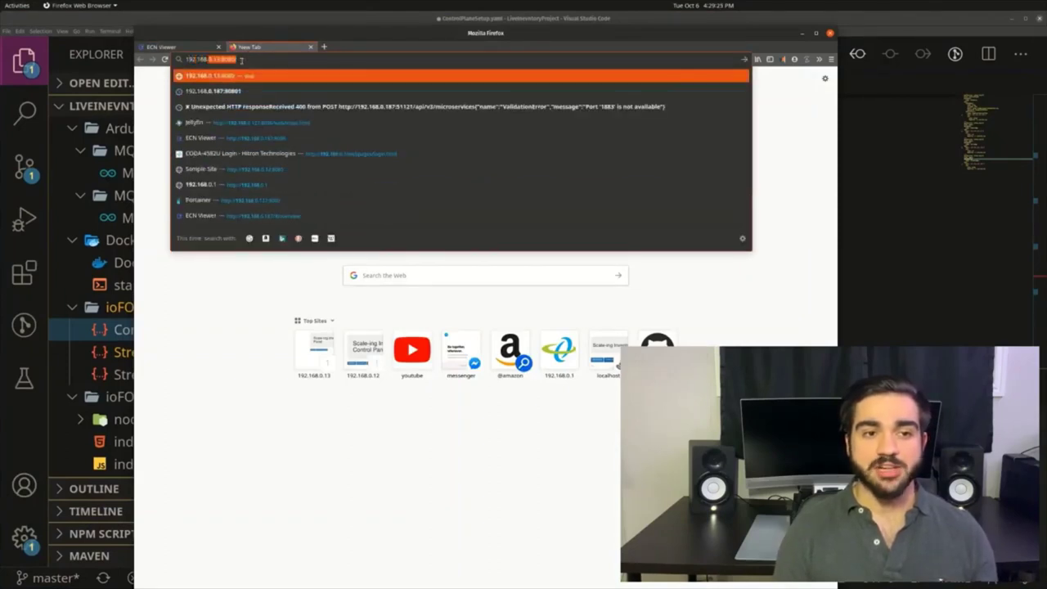
{"action": "type", "text": "0.13"}
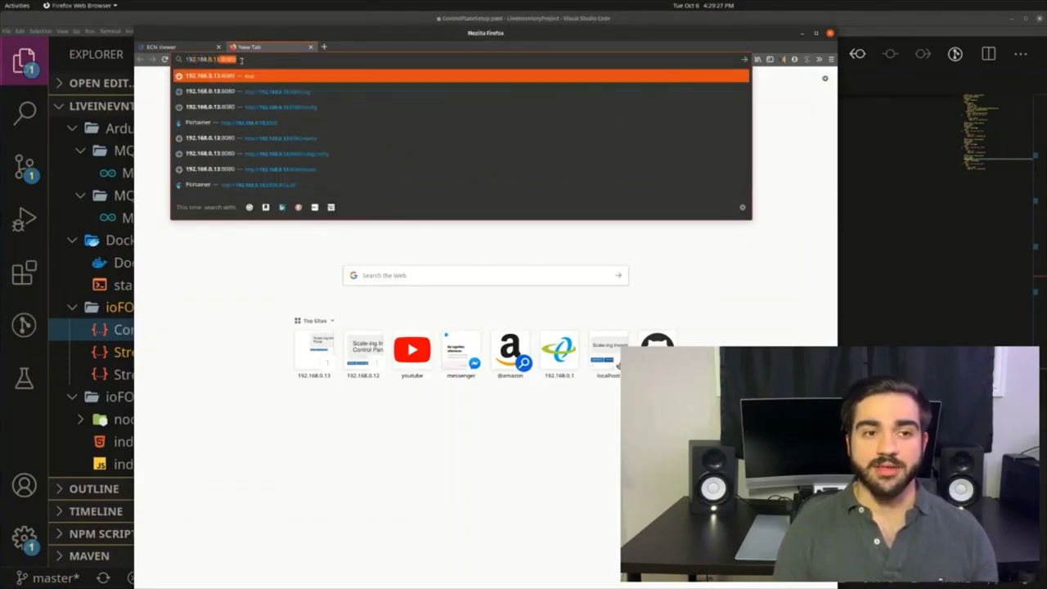
{"action": "key", "text": "Return"}
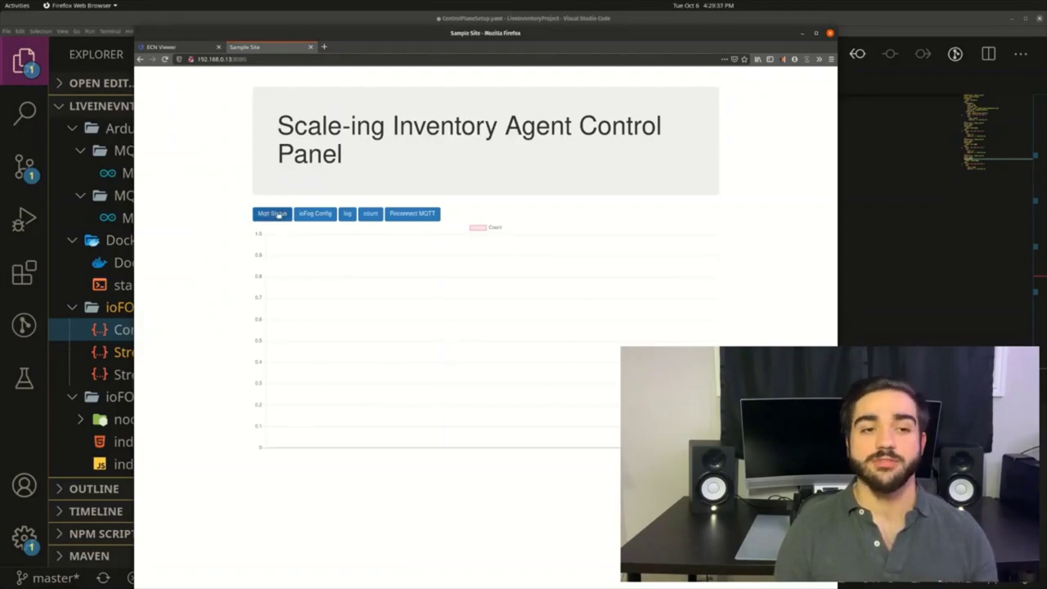
- Check the control panel's MQTT connection status lines, then return to the control panel page
{"action": "left_click", "coordinate": [273, 213]}
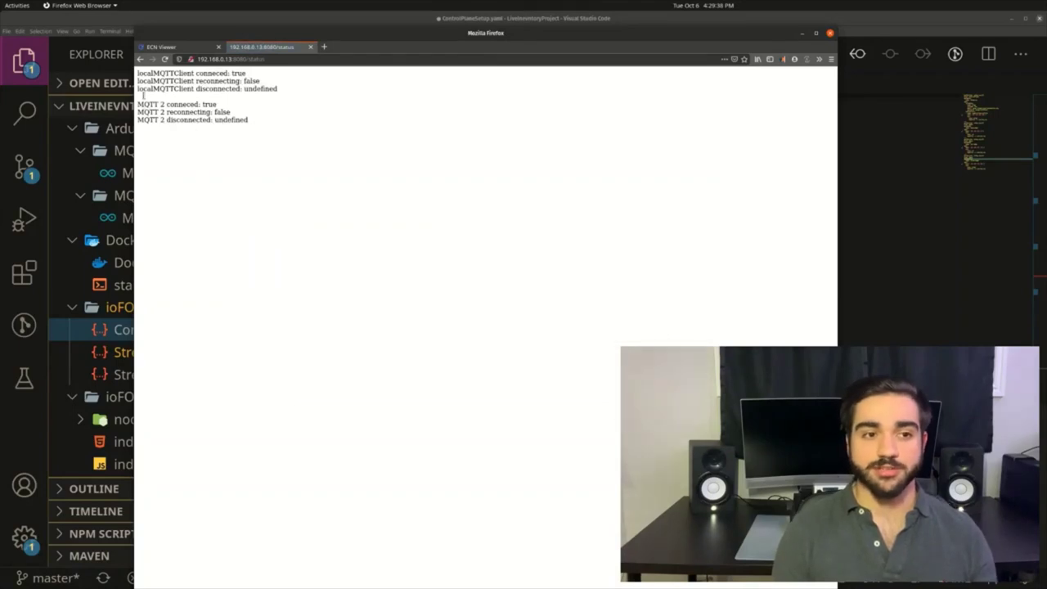
{"action": "left_click_drag", "start_coordinate": [138, 103], "coordinate": [249, 121]}
{"action": "left_click", "coordinate": [140, 59]}
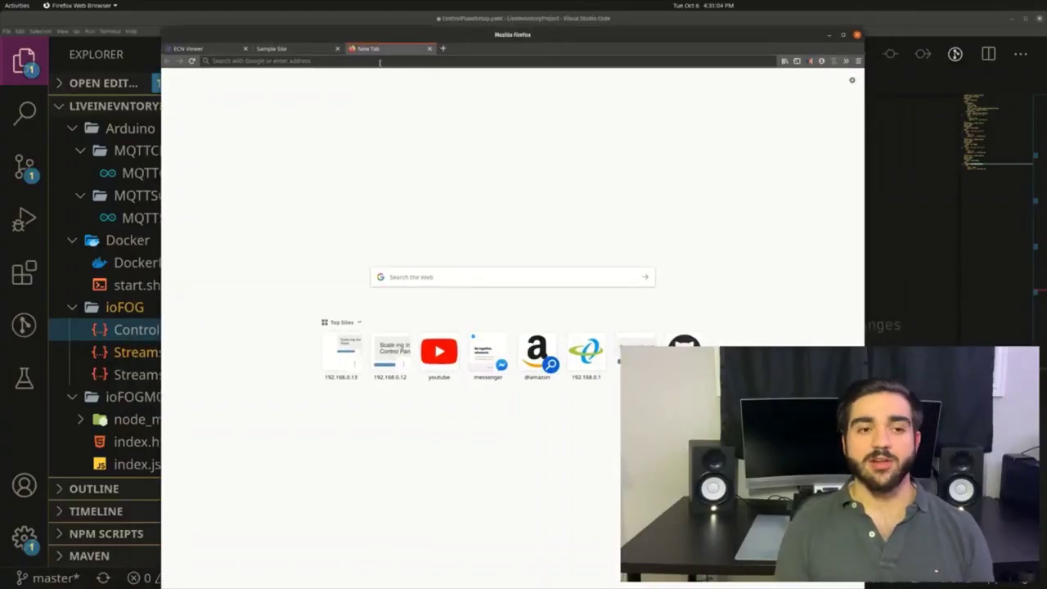
- Paste the edge server's IP into the address bar and append :8080 to reach Streamsheets
{"action": "right_click", "coordinate": [378, 62]}
{"action": "left_click", "coordinate": [409, 105]}
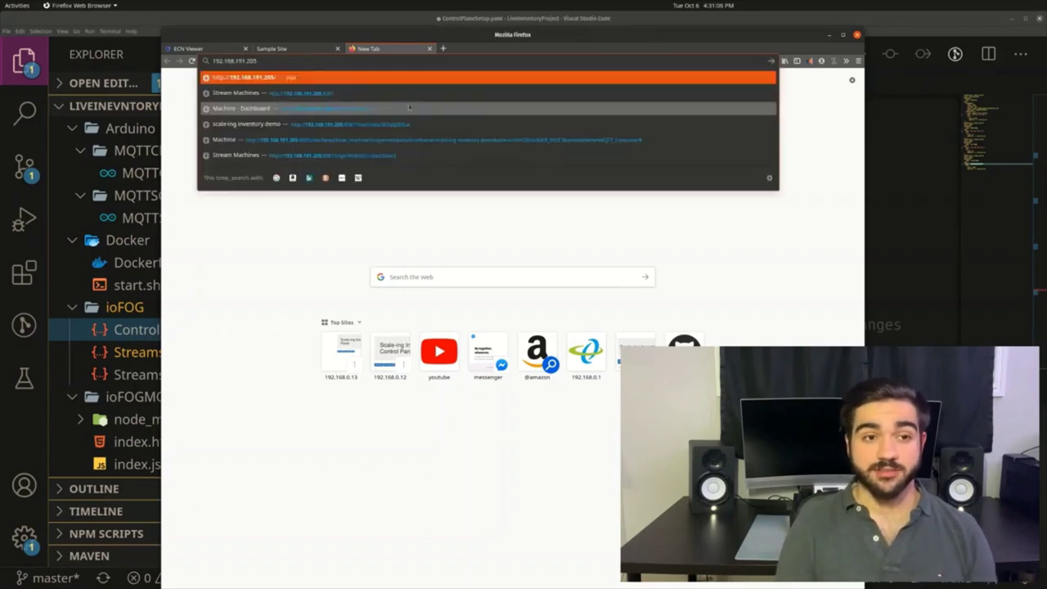
{"action": "type", "text": ":8080"}
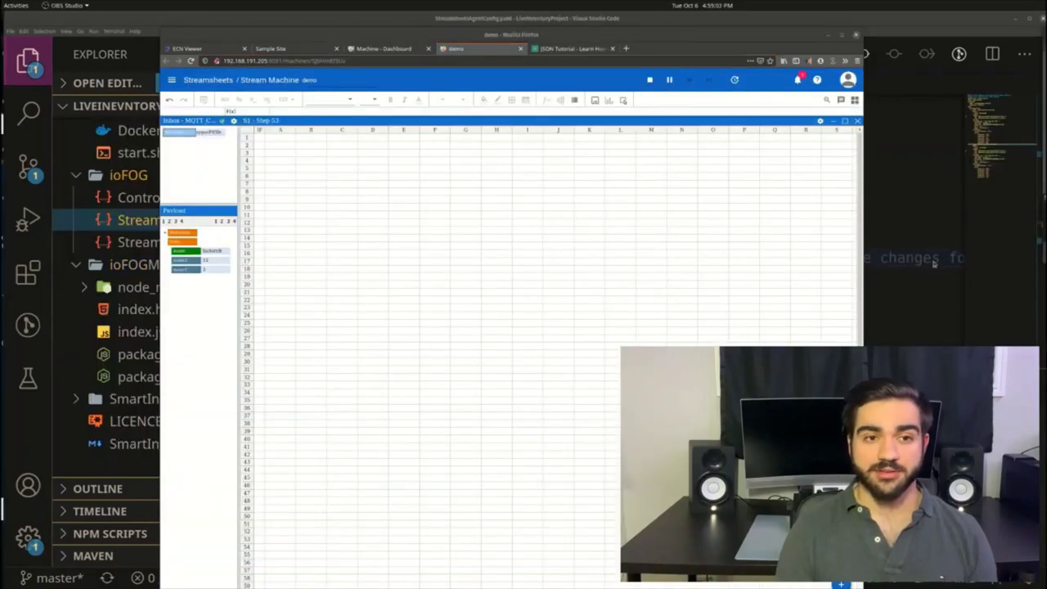
{"action": "left_click_drag", "start_coordinate": [681, 35], "coordinate": [672, 36]}
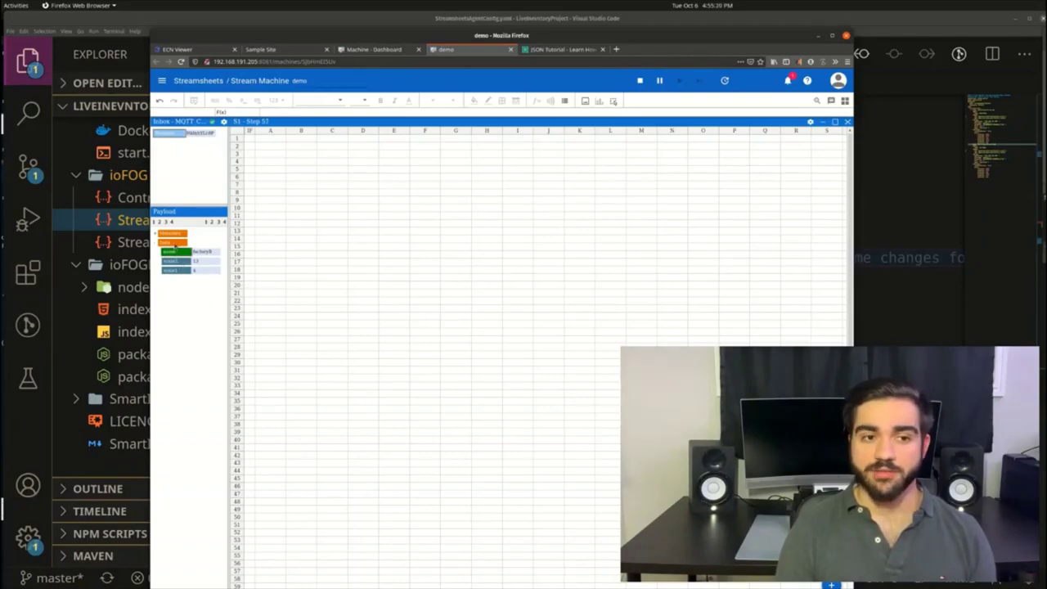
- Drop the payload's Data fields onto cell A3 and select the scale3 and scale1 values
{"action": "left_click_drag", "start_coordinate": [175, 243], "coordinate": [277, 157]}
{"action": "left_click", "coordinate": [324, 250]}
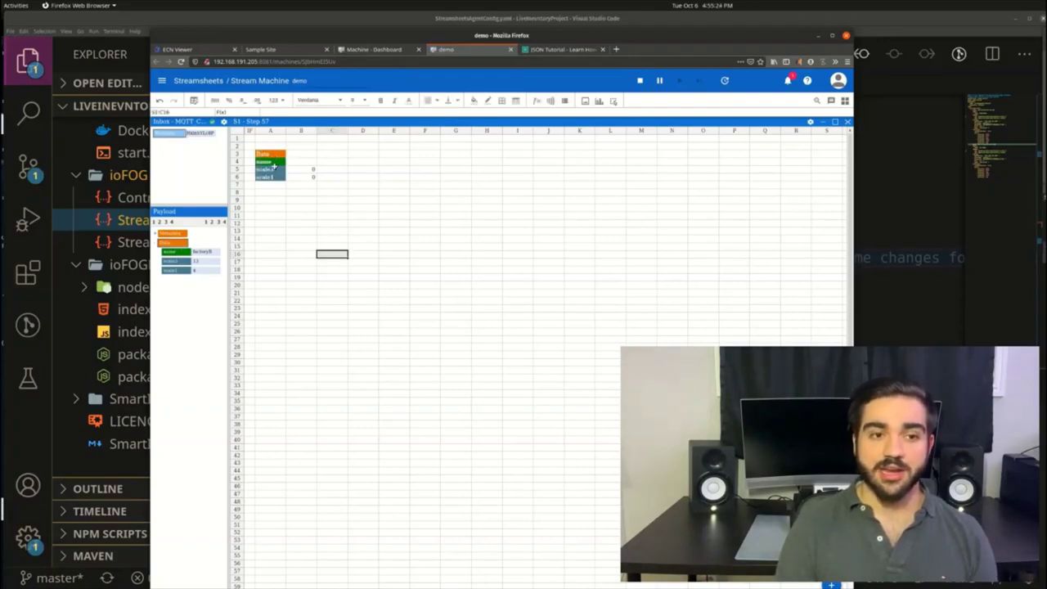
{"action": "left_click_drag", "start_coordinate": [263, 168], "coordinate": [310, 177]}
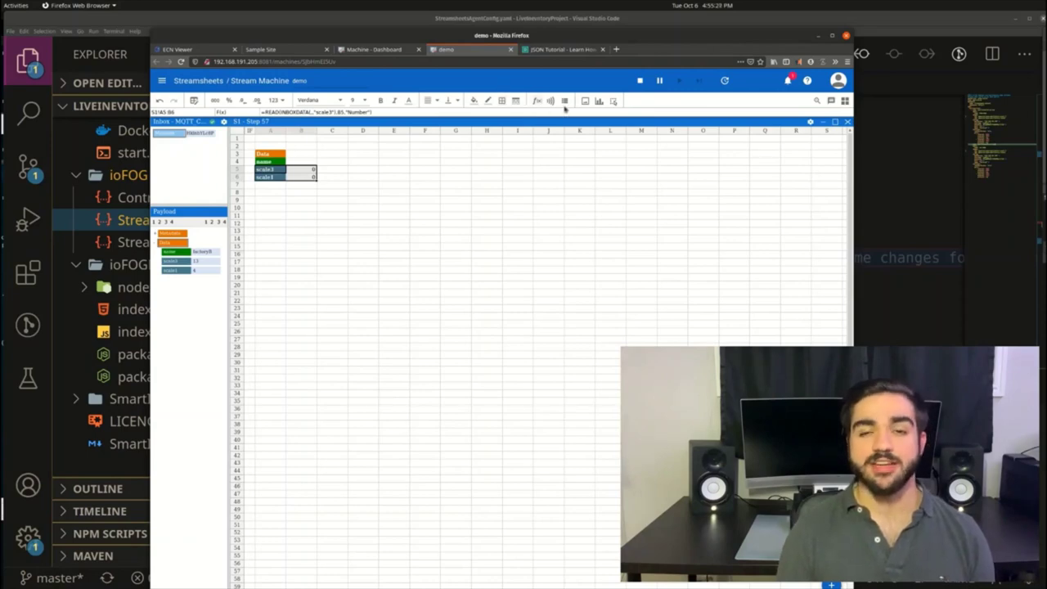
{"action": "left_click", "coordinate": [600, 101]}
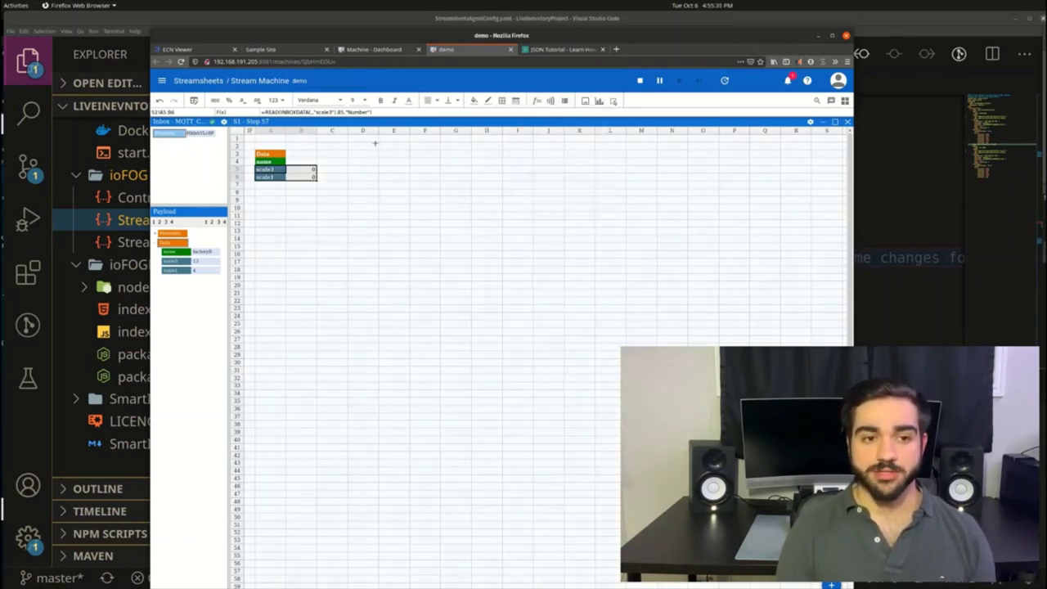
- Insert a bar chart of scale3 and scale1 over E2:G11, then switch to MQTT Explorer
{"action": "left_click", "coordinate": [502, 221]}
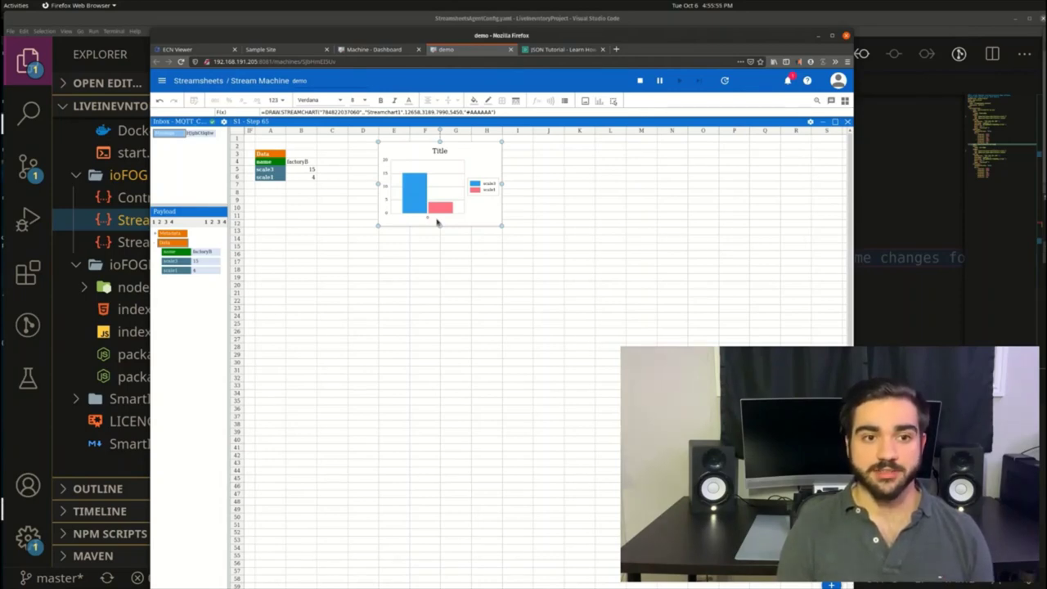
{"action": "key", "text": "alt+Tab"}
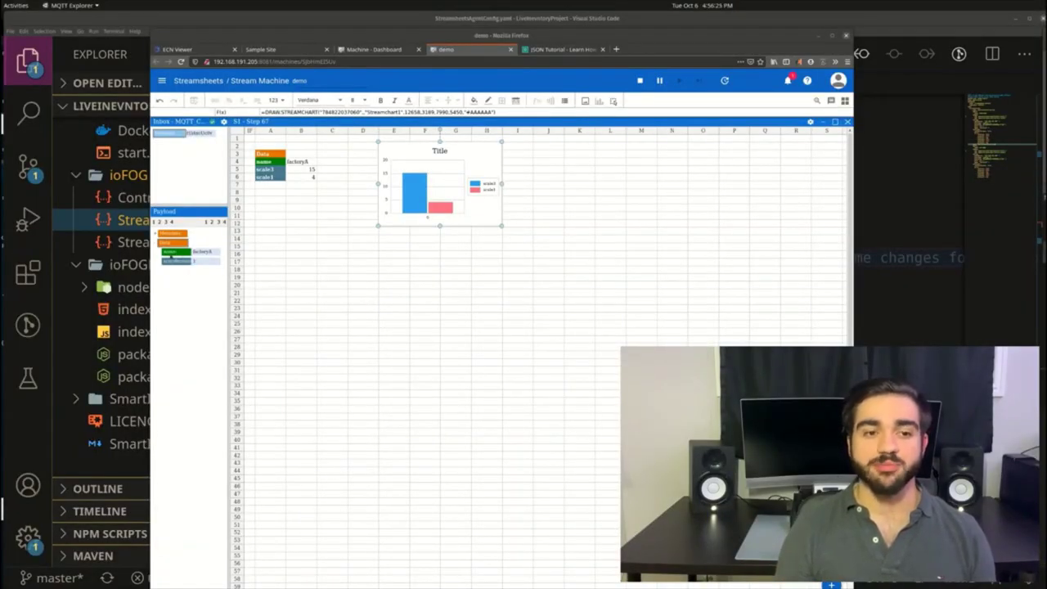
- Place the next payload's Data fields at A16 and select the scaleRemote row for charting
{"action": "left_click", "coordinate": [174, 257]}
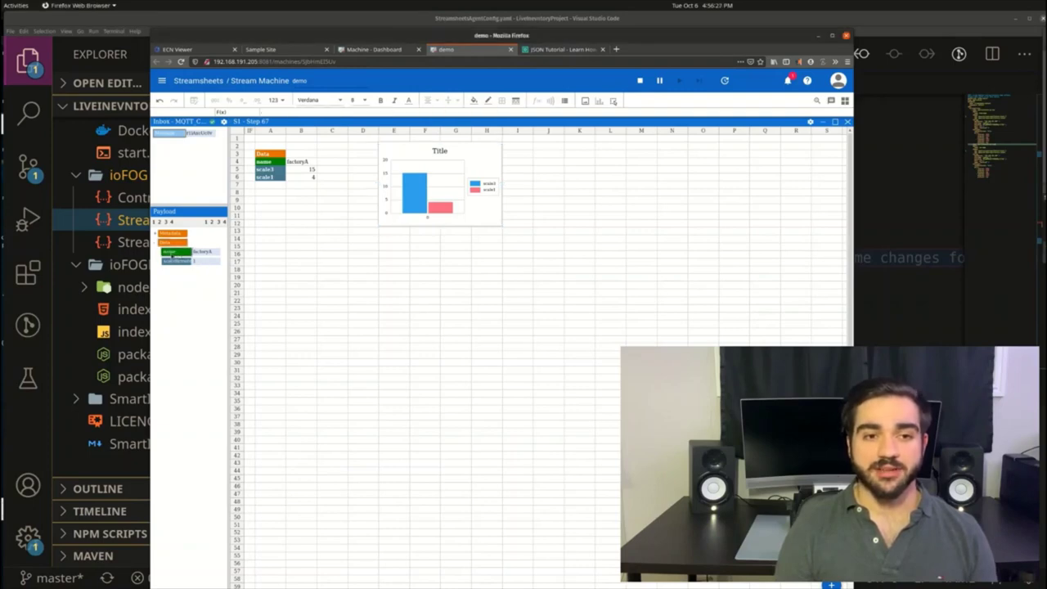
{"action": "left_click_drag", "start_coordinate": [180, 256], "coordinate": [304, 270]}
{"action": "left_click", "coordinate": [327, 276]}
{"action": "left_click", "coordinate": [273, 262]}
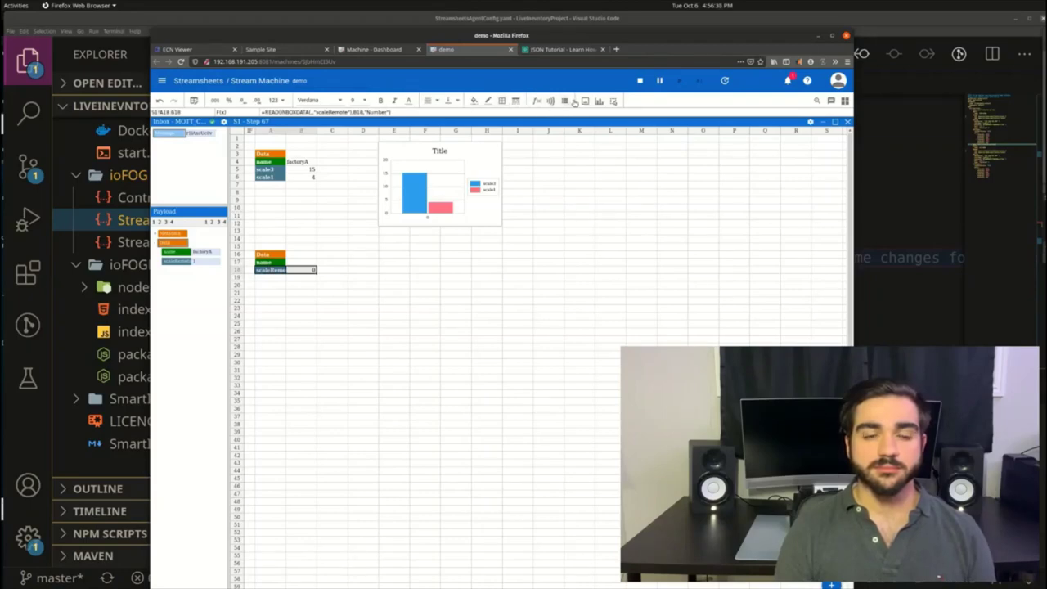
{"action": "left_click", "coordinate": [599, 101]}
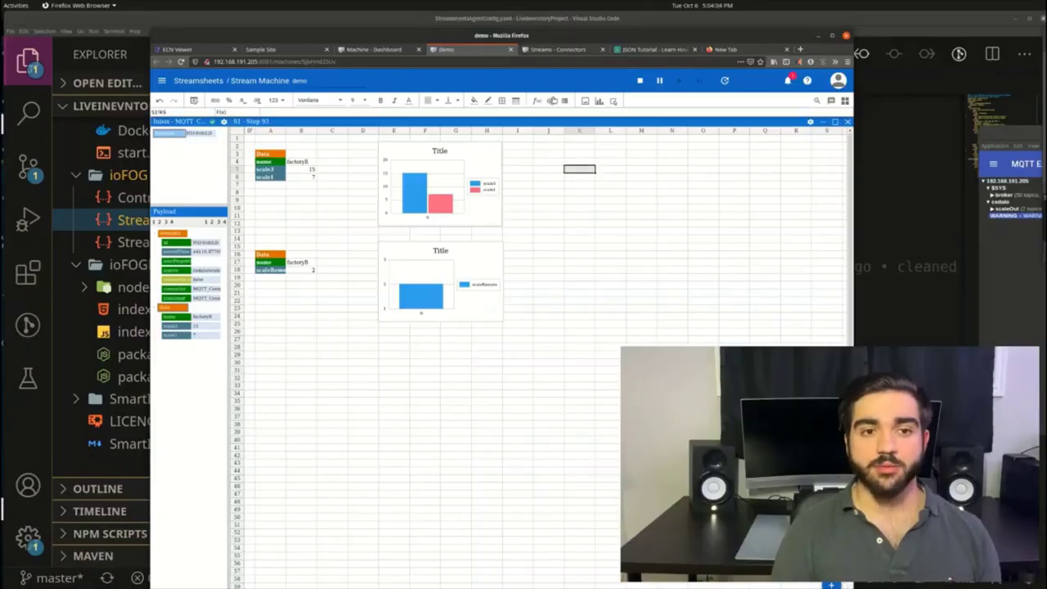
- Insert MQTT.PUBLISH in K5 sending 'WARNING,TPlevelsarelow' to topic 'warning' via MQTT_Producer
{"action": "left_click", "coordinate": [552, 100]}
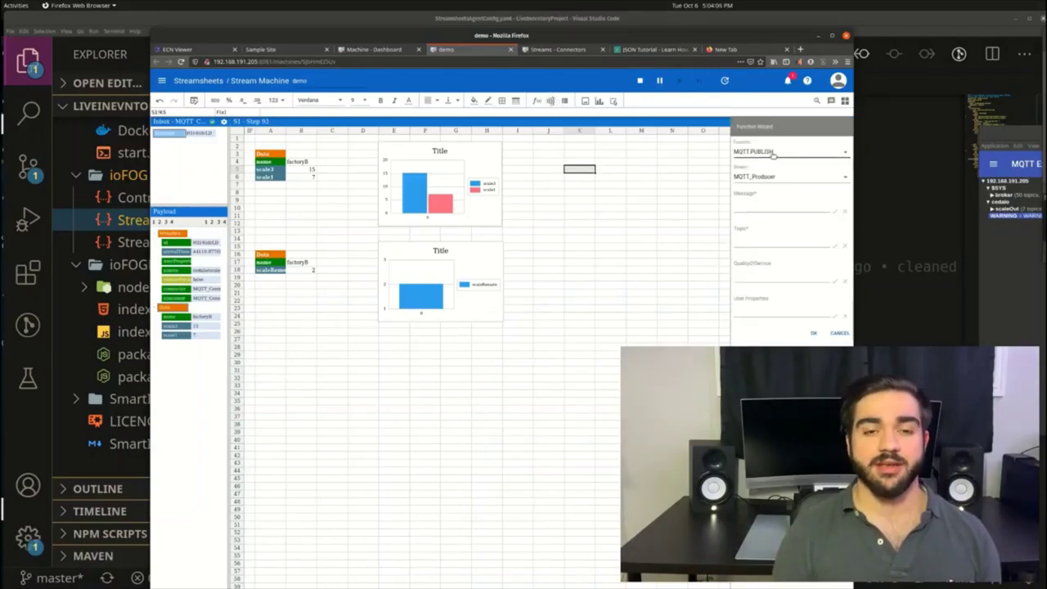
{"action": "left_click", "coordinate": [778, 204]}
{"action": "type", "text": "WARNING,"}
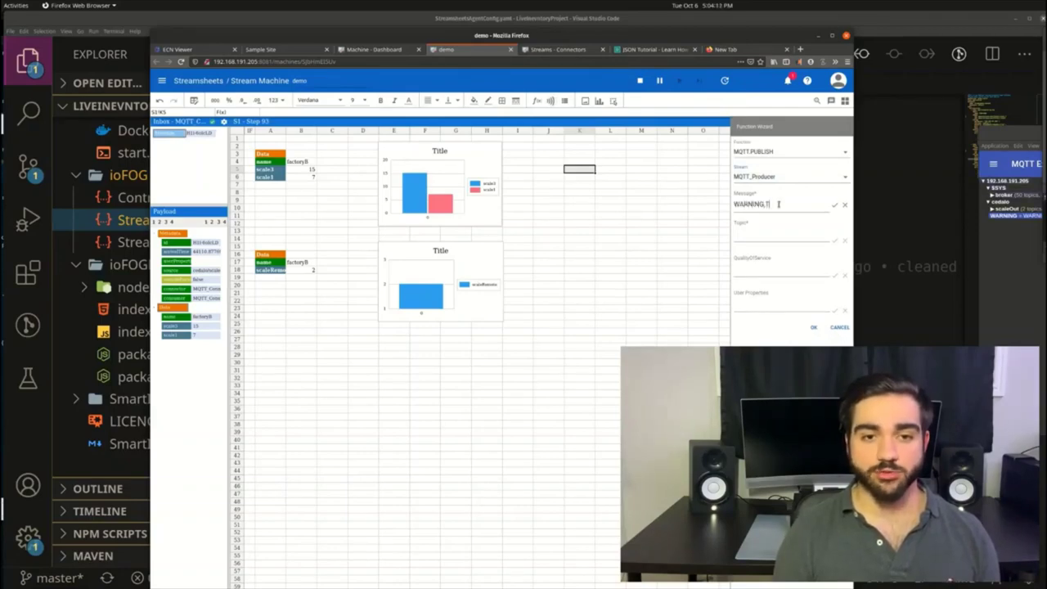
{"action": "type", "text": "TPM"}
{"action": "type", "text": "are"}
{"action": "type", "text": "low"}
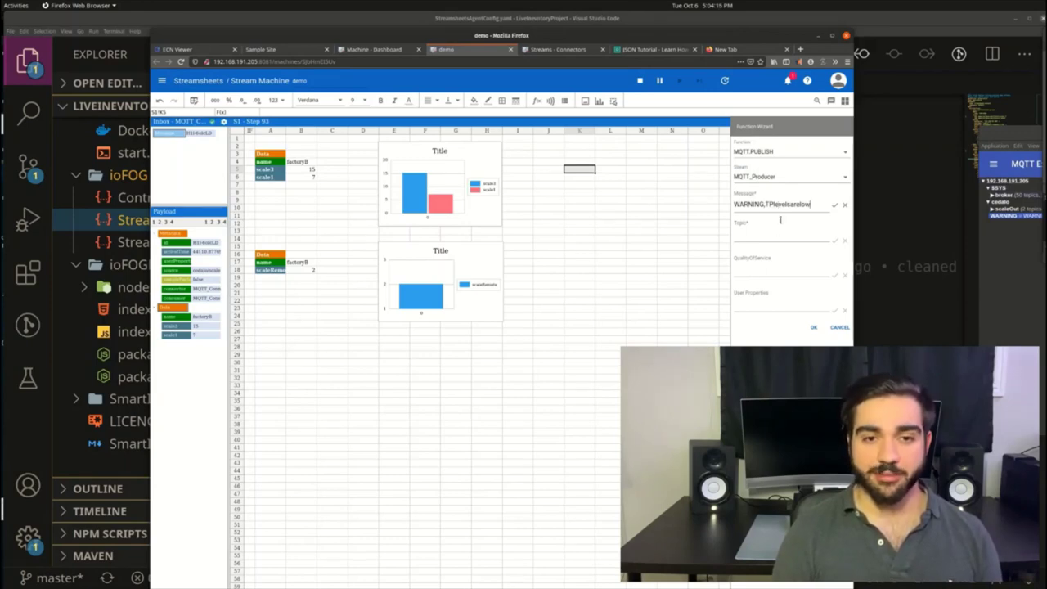
{"action": "type", "text": "w"}
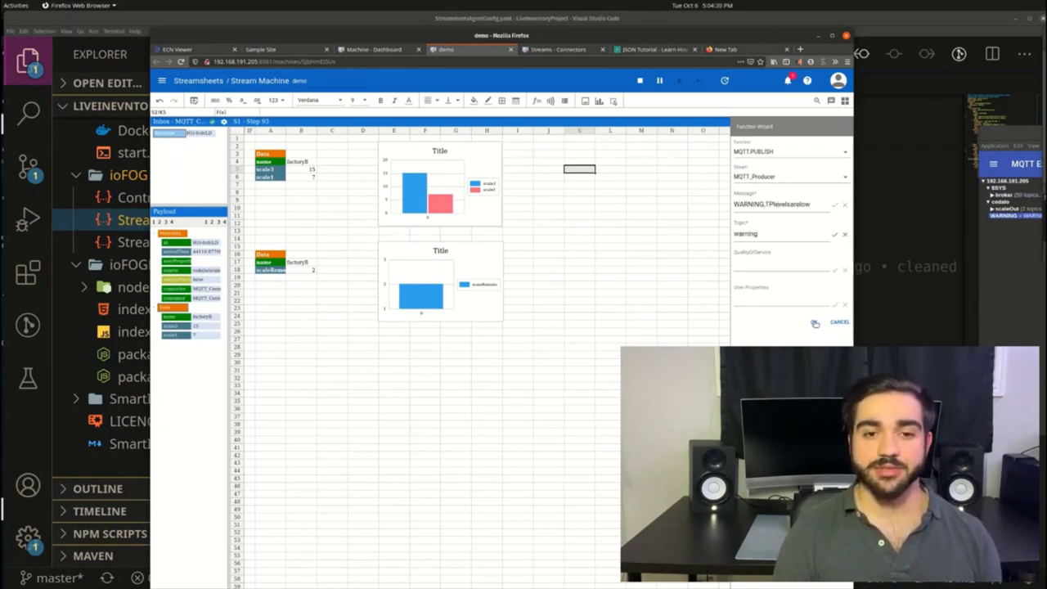
{"action": "left_click", "coordinate": [814, 323]}
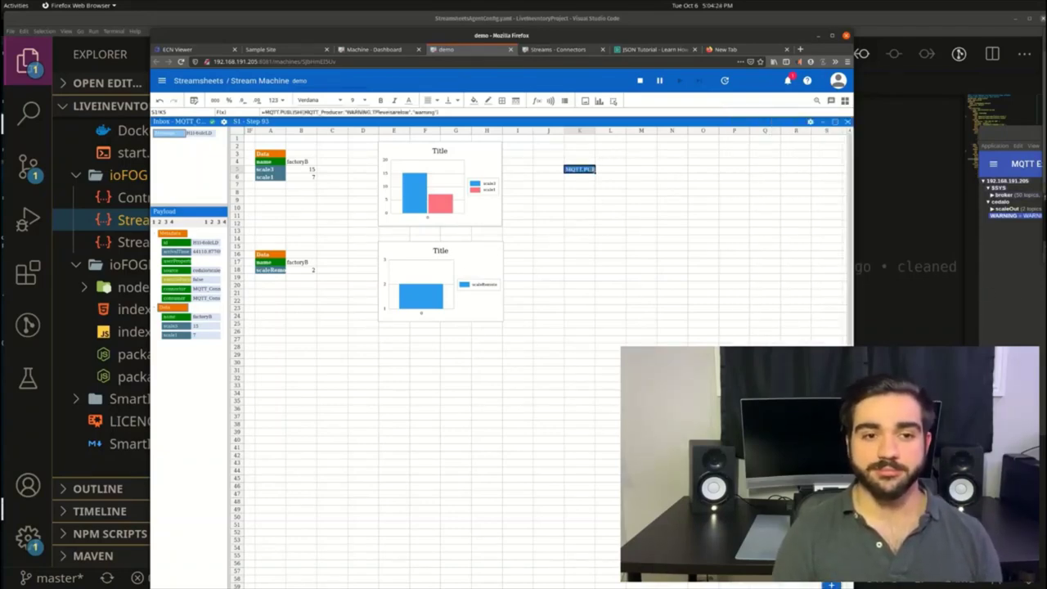
- Open the K5 publish formula for editing and select its text to review it
{"action": "double_click", "coordinate": [572, 168]}
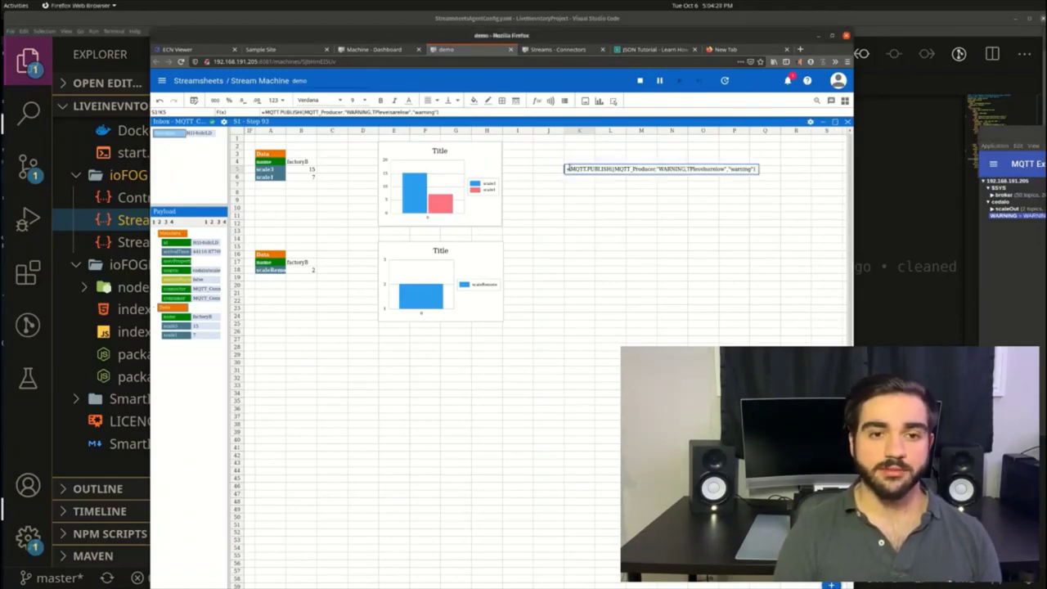
{"action": "left_click_drag", "start_coordinate": [568, 168], "coordinate": [580, 168]}
{"action": "key", "text": "ctrl+a"}
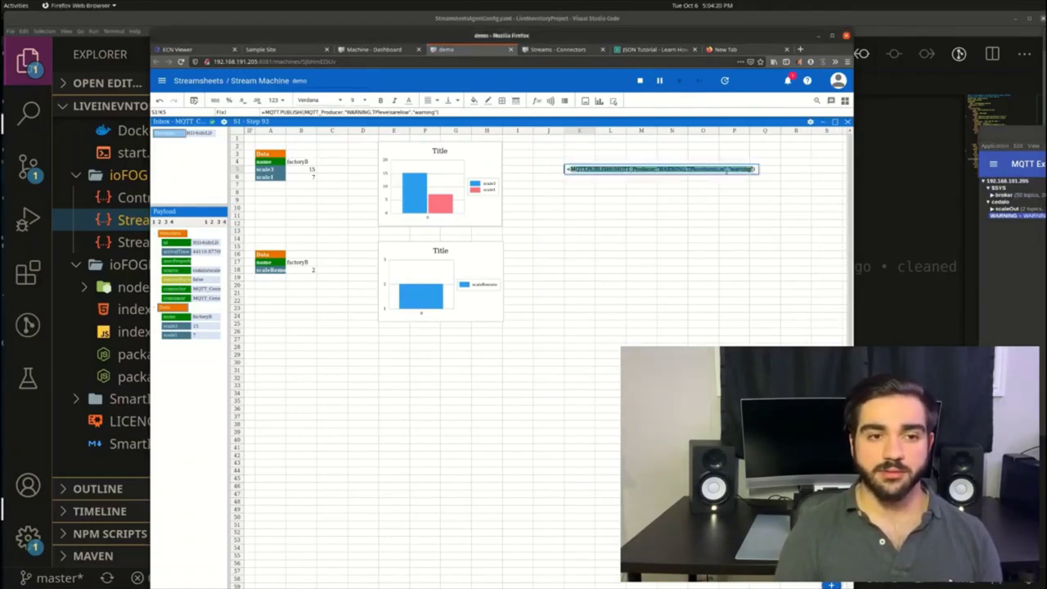
{"action": "left_click", "coordinate": [718, 168]}
- Enter an IF formula in K7 testing B6<3, then expand the cedalo topics in MQTT Explorer
{"action": "left_click", "coordinate": [575, 186]}
{"action": "type", "text": "="}
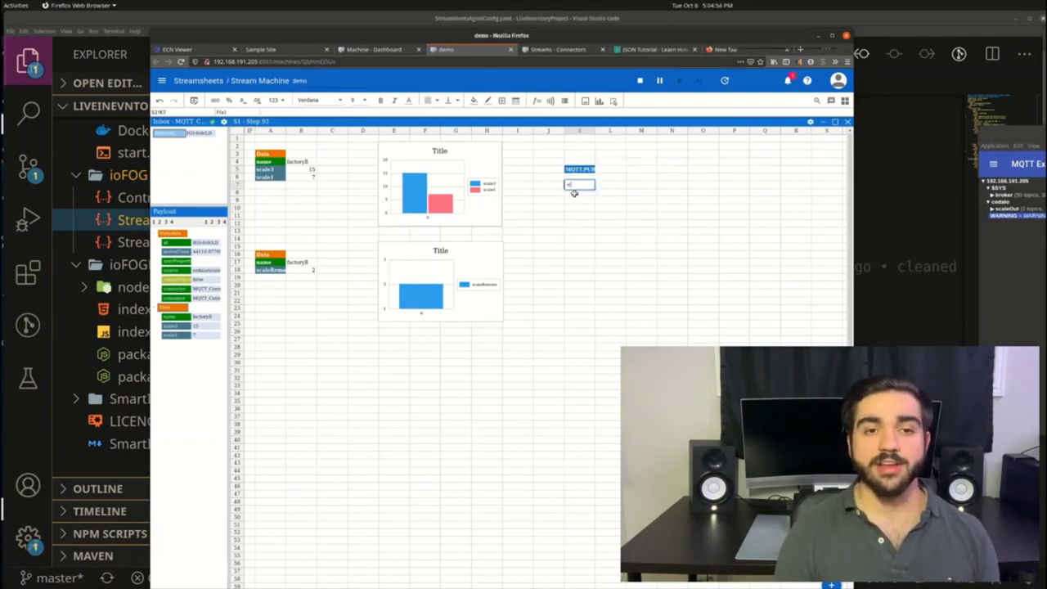
{"action": "type", "text": "m"}
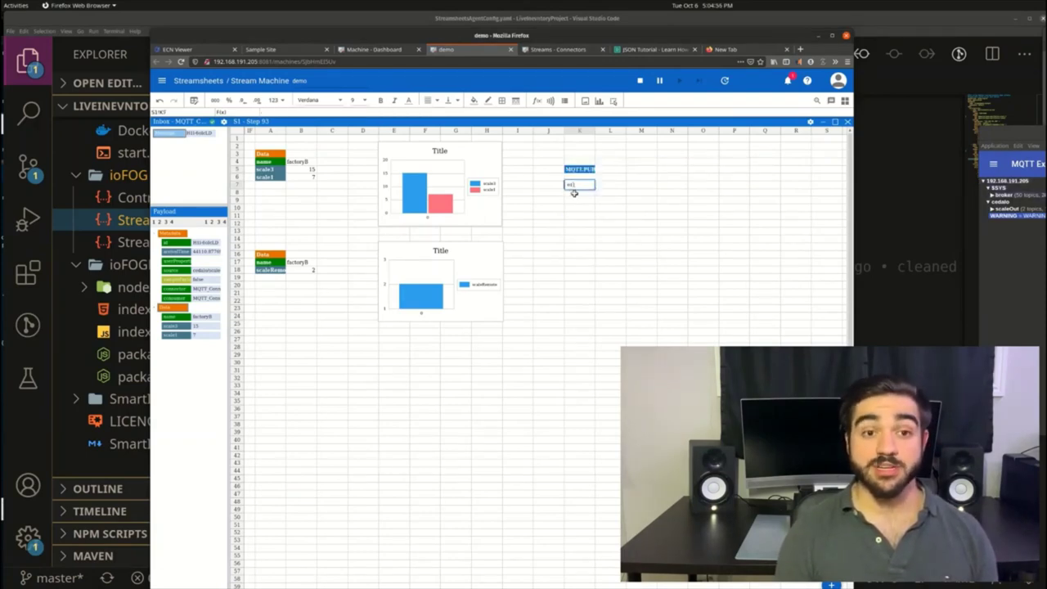
{"action": "type", "text": "f("}
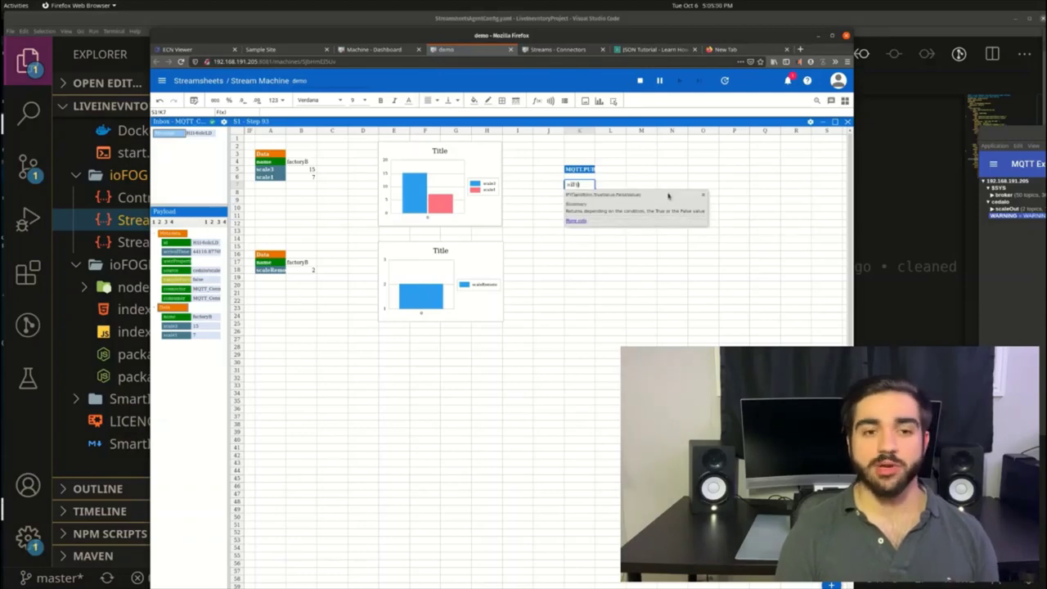
{"action": "left_click", "coordinate": [314, 169]}
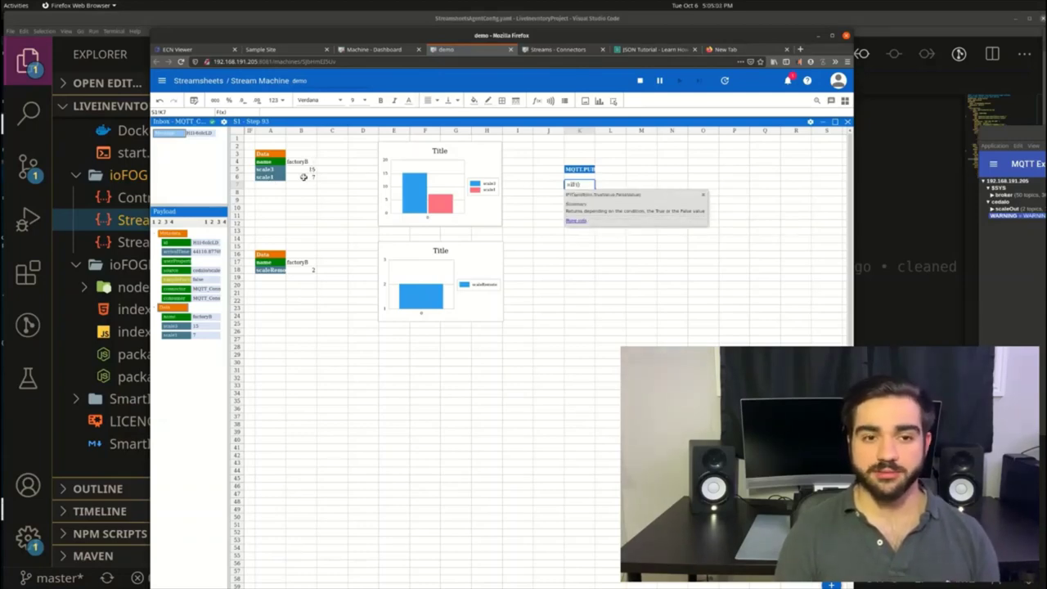
{"action": "left_click", "coordinate": [302, 176]}
{"action": "type", "text": "<3"}
{"action": "key", "text": "Return"}
{"action": "key", "text": "alt+Tab"}
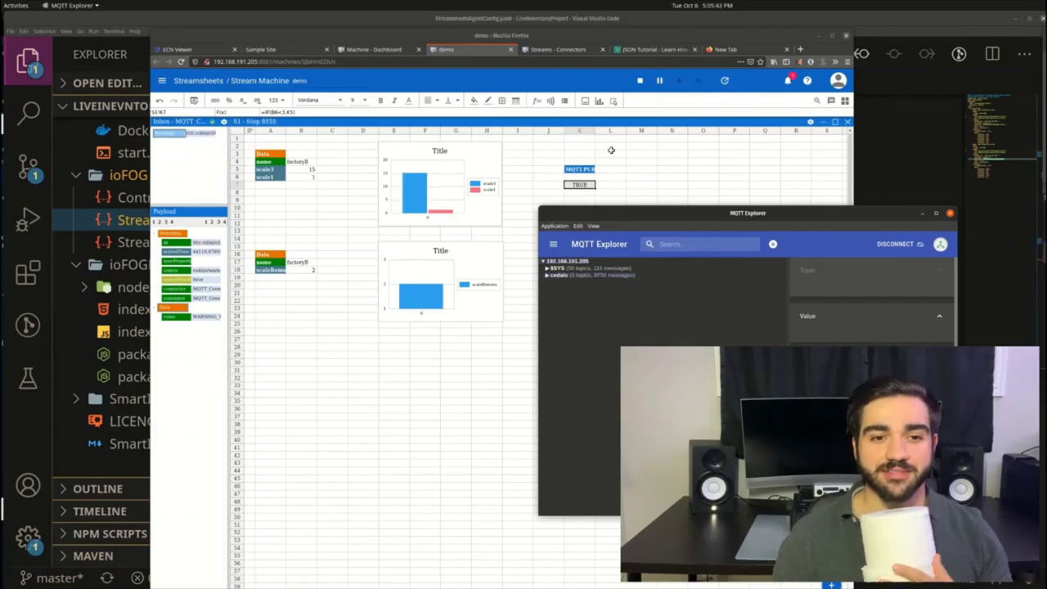
{"action": "left_click", "coordinate": [559, 275]}
- View the warning topic's messages and highlight the first two stored smartFactory documents
{"action": "left_click", "coordinate": [575, 290]}
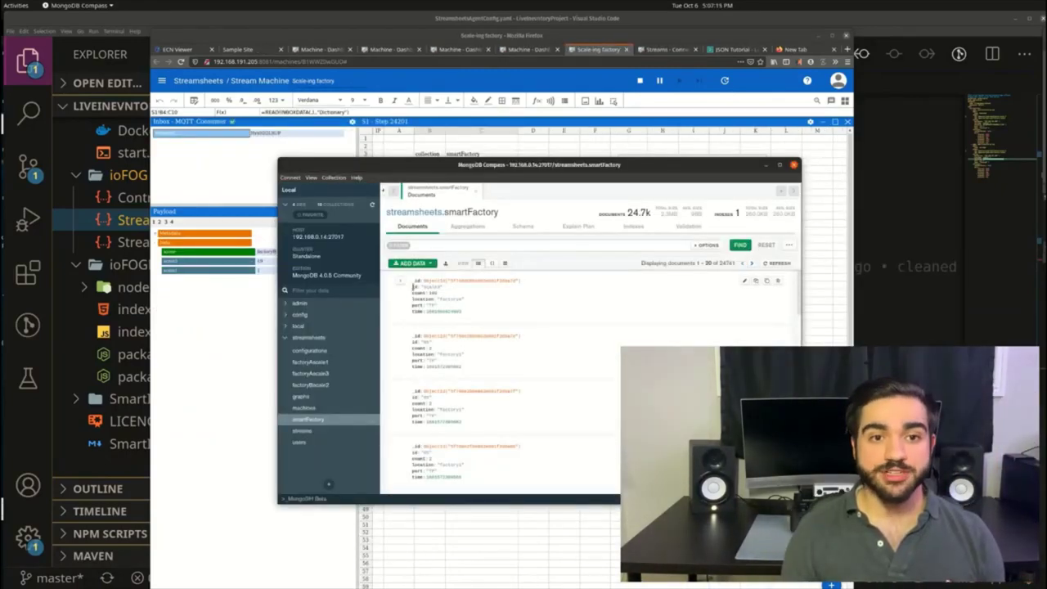
{"action": "left_click_drag", "start_coordinate": [413, 287], "coordinate": [463, 314]}
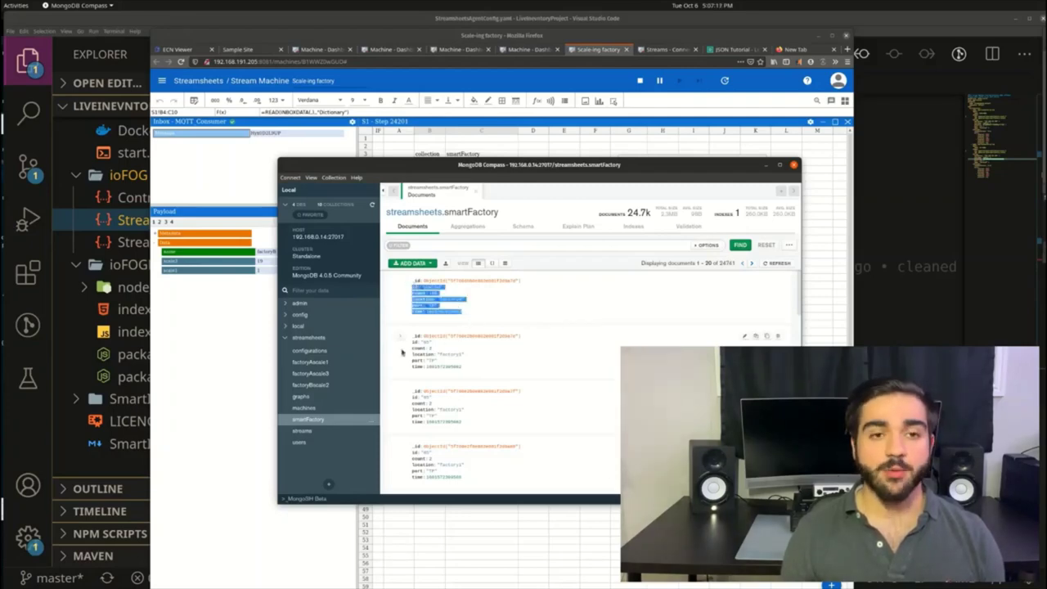
{"action": "left_click_drag", "start_coordinate": [415, 338], "coordinate": [466, 370]}
- Dismiss the system problem dialog and reposition the MongoDB Compass window
{"action": "left_click", "coordinate": [657, 317]}
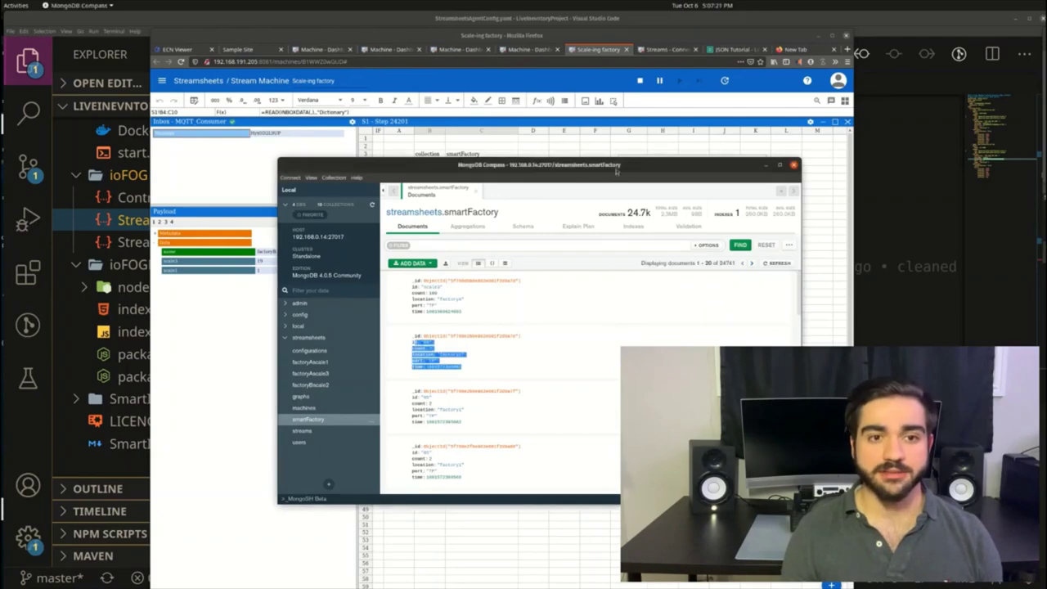
{"action": "left_click_drag", "start_coordinate": [540, 164], "coordinate": [965, 180]}
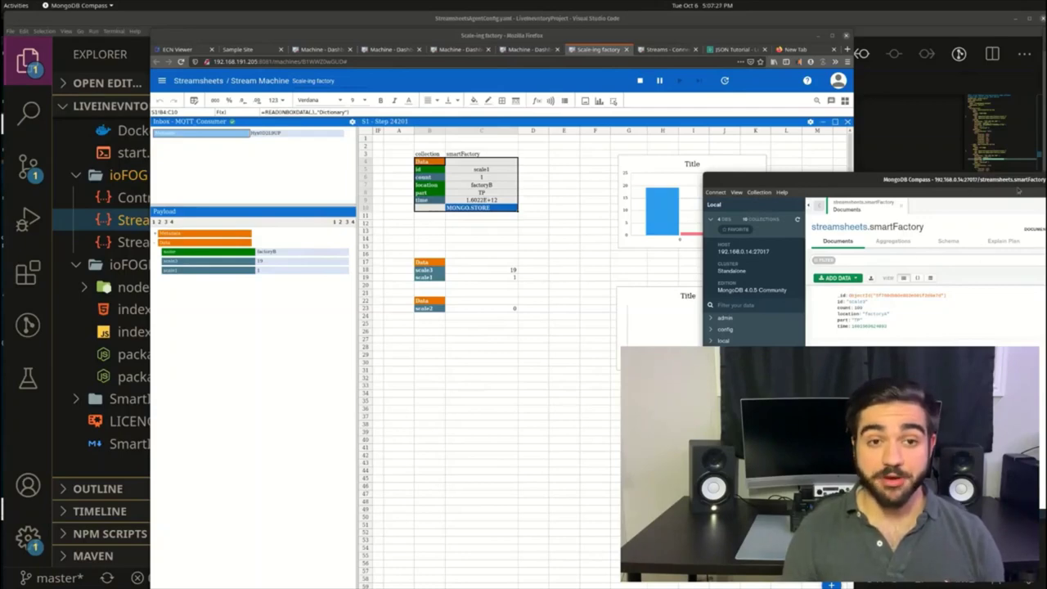
{"action": "left_click_drag", "start_coordinate": [965, 180], "coordinate": [627, 194]}
- Close MongoDB Compass and open the Scale-ing factory stream machine's main menu
{"action": "left_click", "coordinate": [880, 194]}
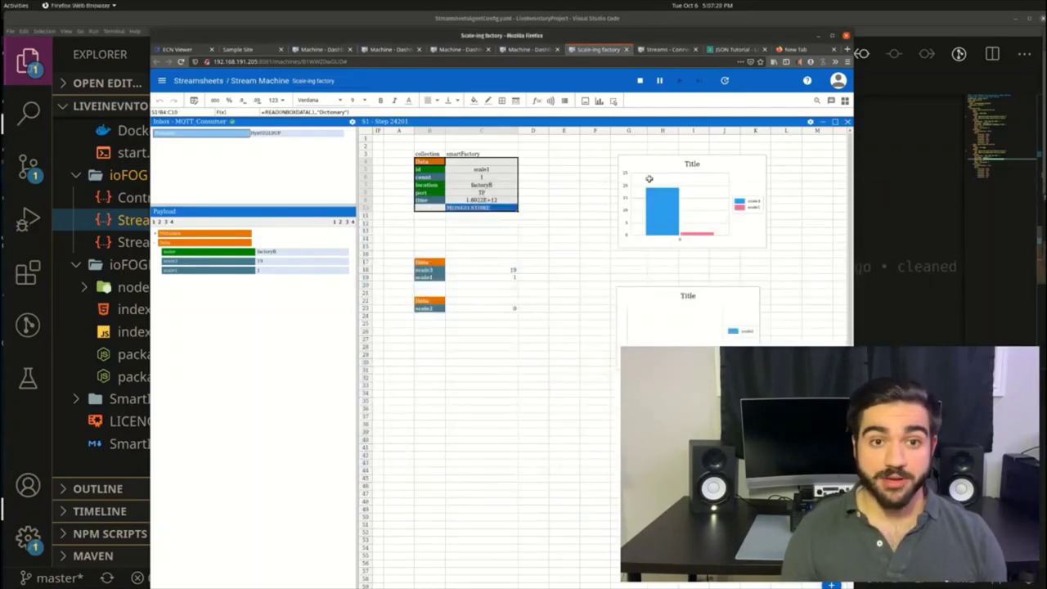
{"action": "scroll", "coordinate": [656, 306], "scroll_direction": "down", "scroll_amount": 3}
{"action": "scroll", "coordinate": [658, 294], "scroll_direction": "up", "scroll_amount": 3}
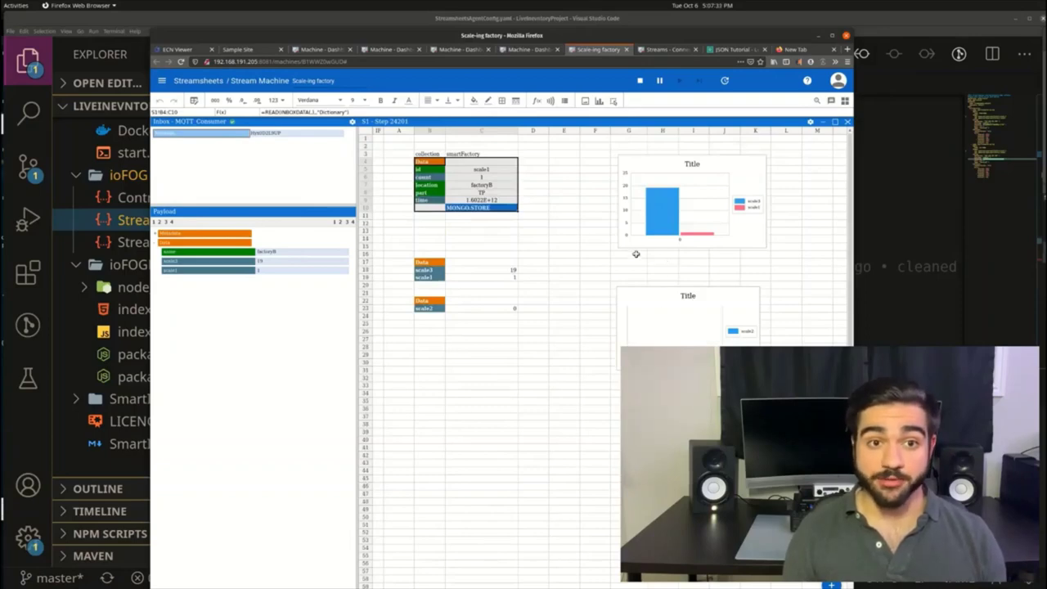
{"action": "left_click", "coordinate": [162, 81]}
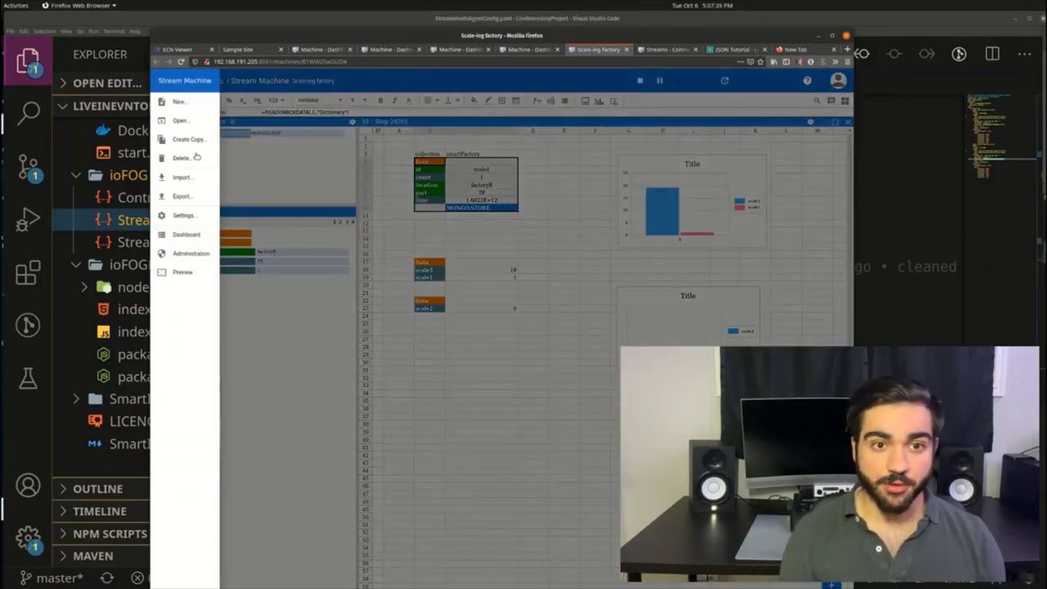